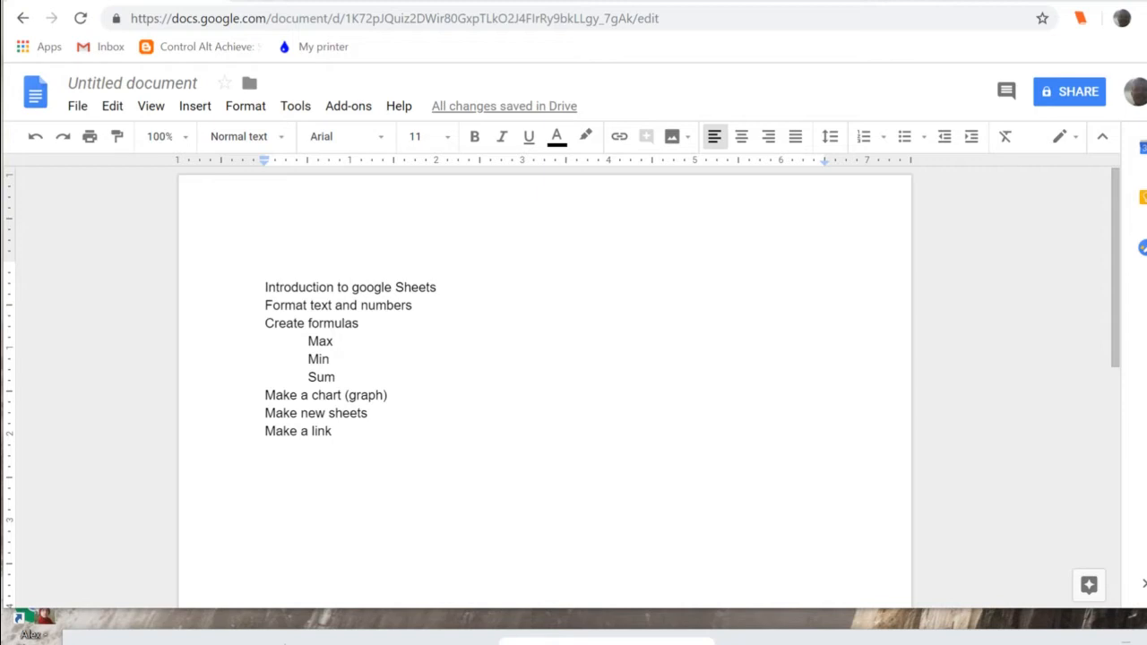
- Switch to the Pokemon cards spreadsheet and review the card names in B4:B7 and their values in C4:C7
left_click(334, 2)
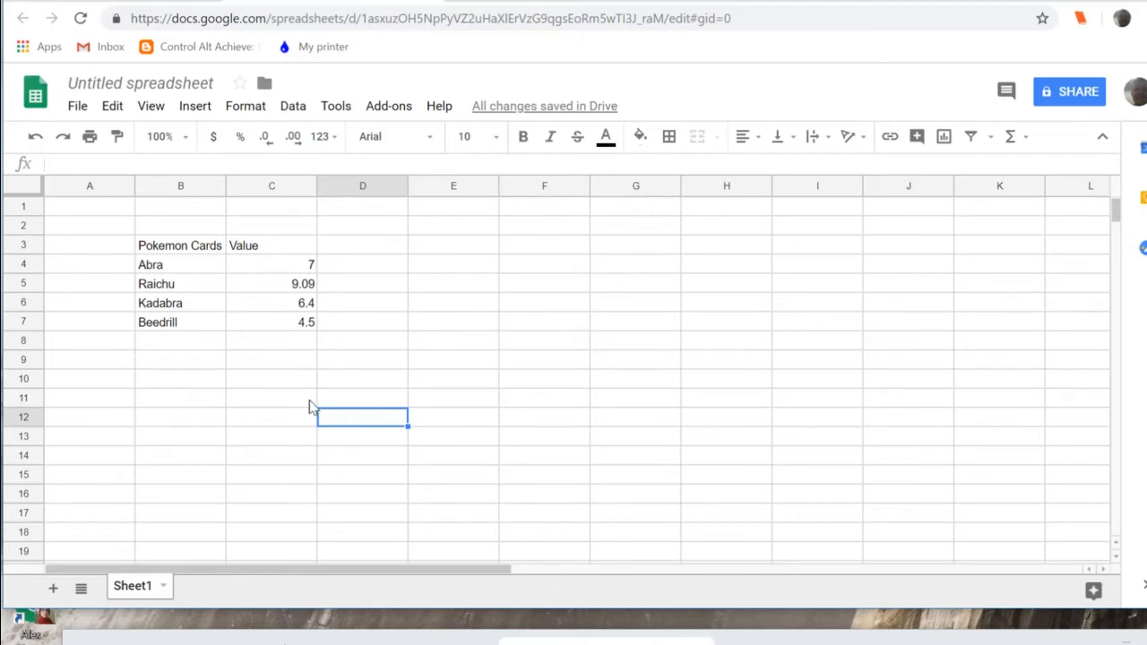
left_click(179, 267)
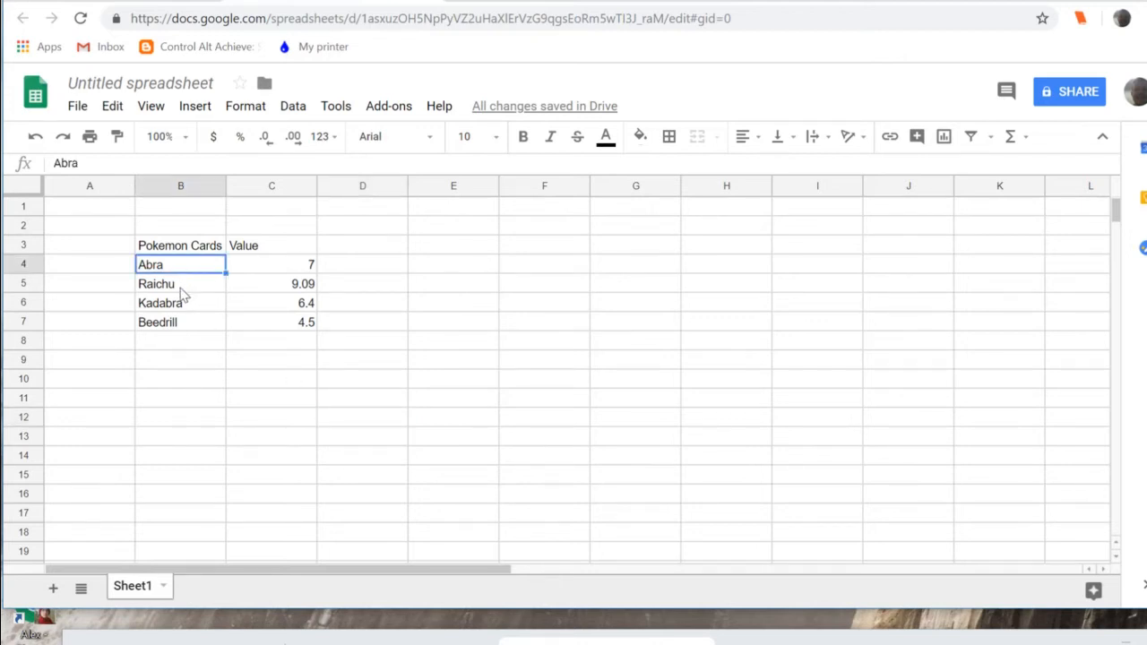
left_click(183, 288)
left_click(183, 308)
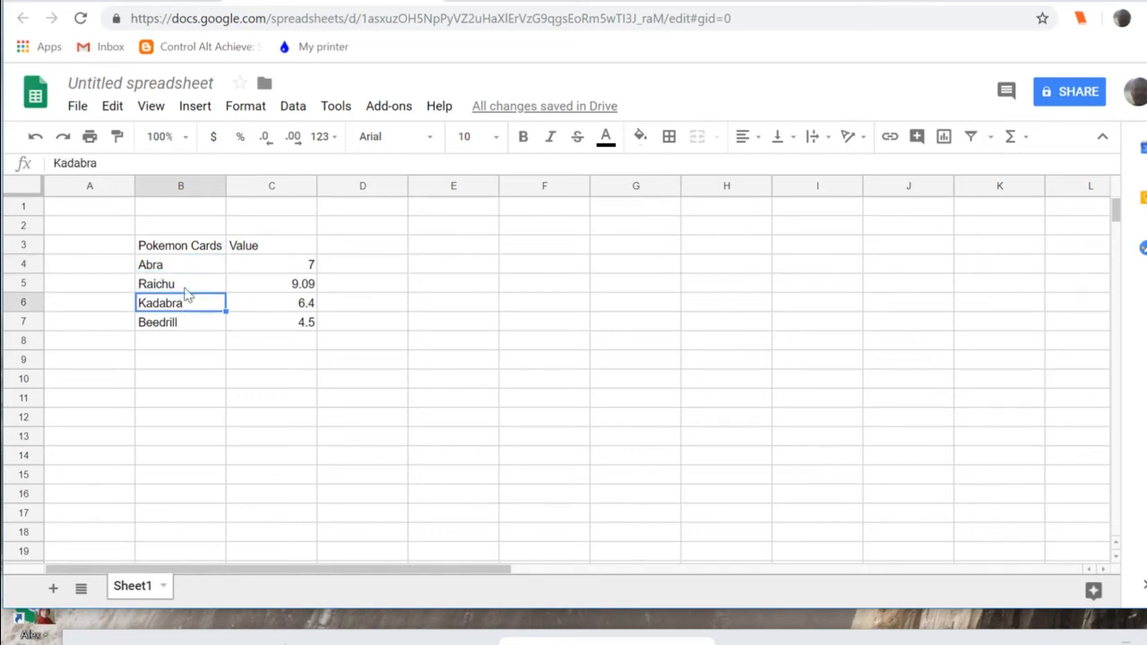
left_click(186, 331)
left_click(291, 268)
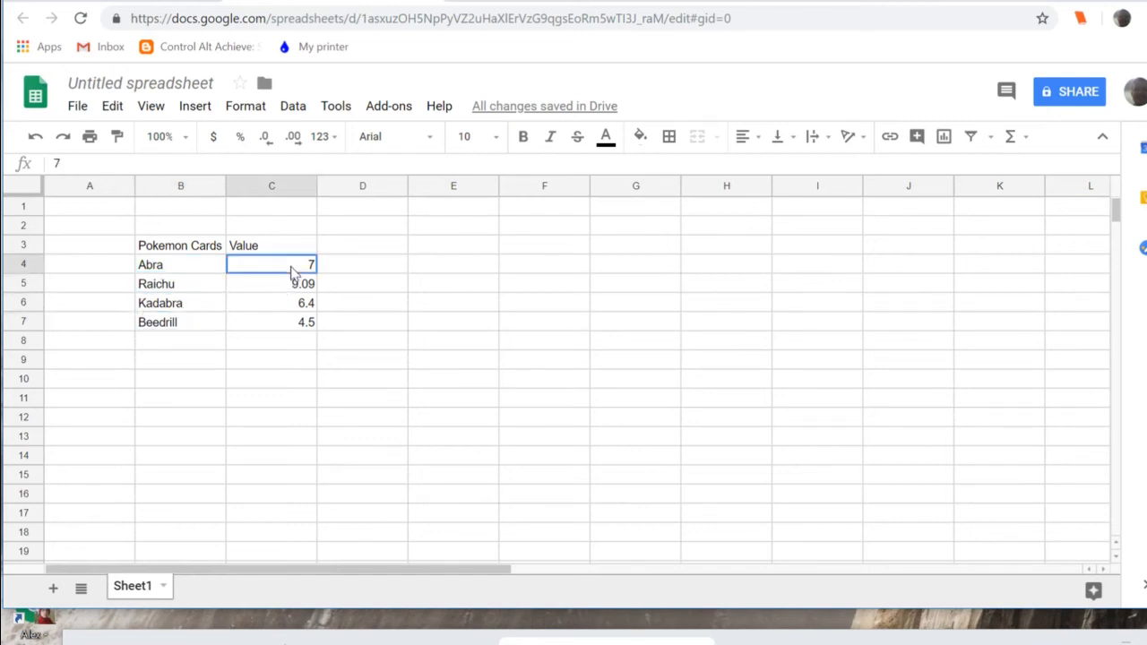
left_click(285, 289)
left_click(278, 309)
left_click(283, 334)
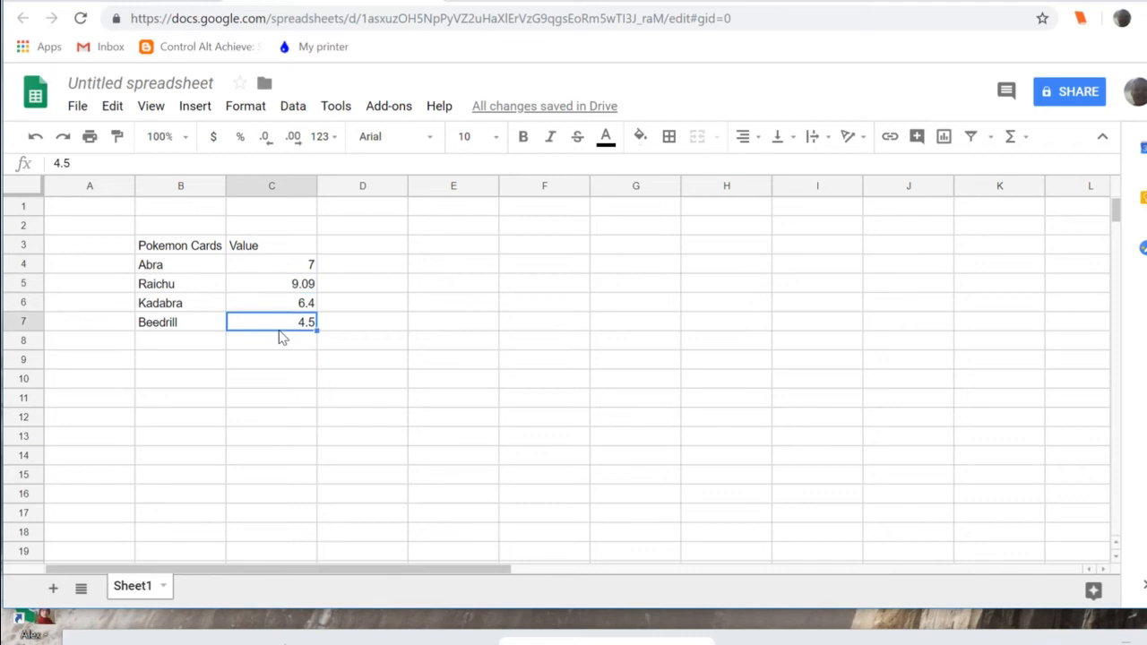
- Format the card values in C4:C7 as currency
left_click(264, 269)
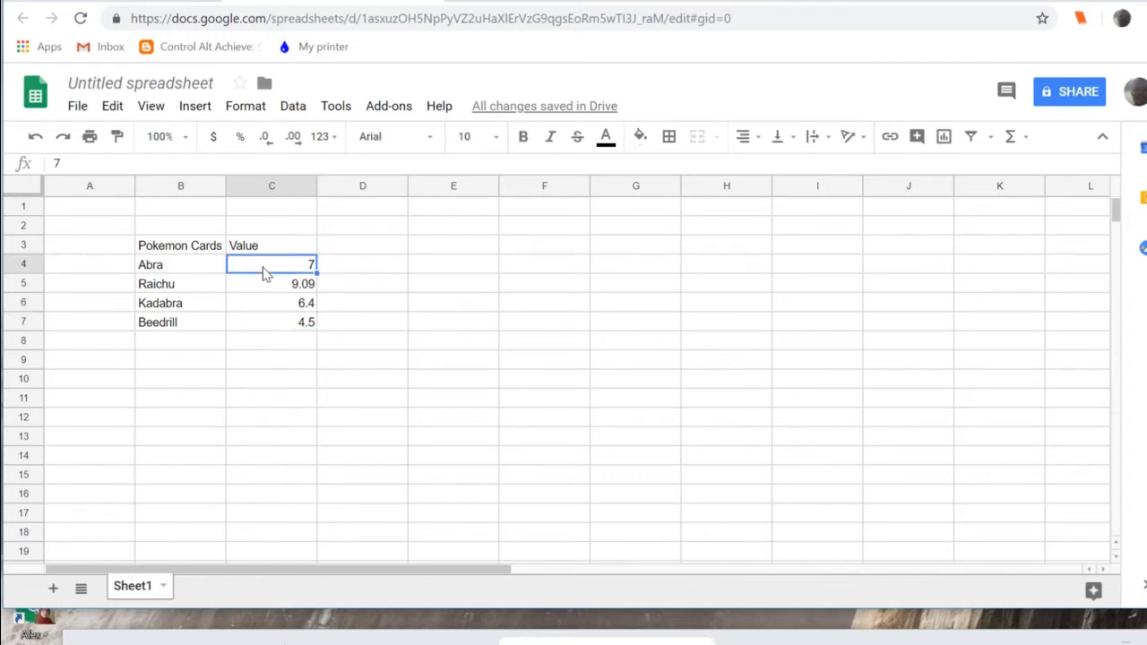
left_click_drag(264, 273, 271, 328)
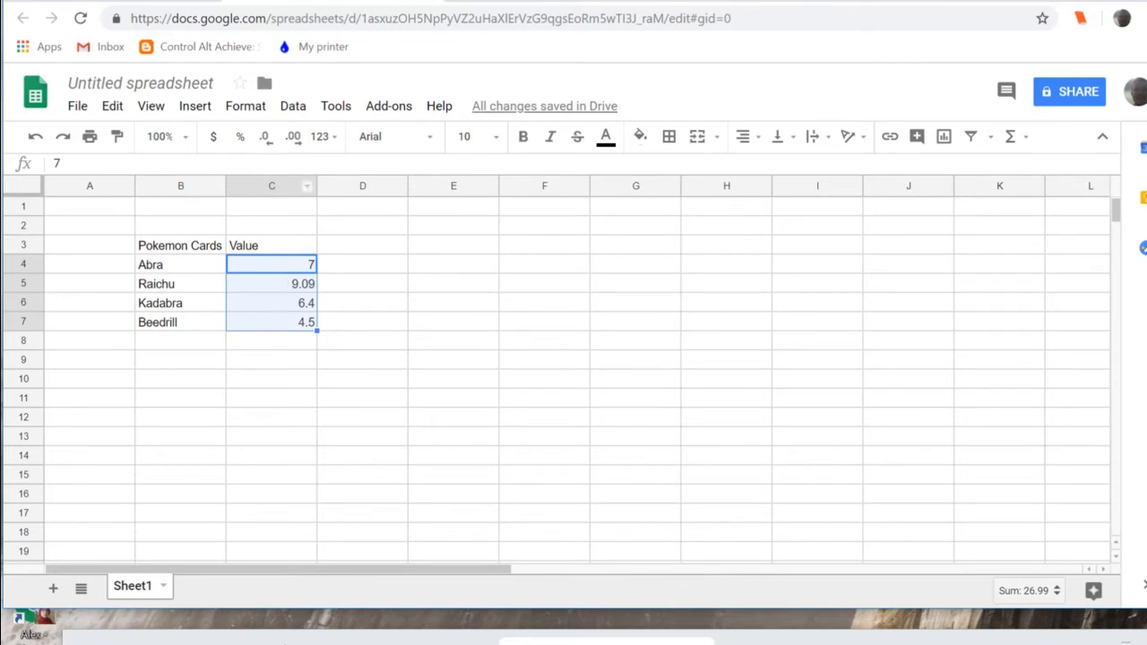
left_click(214, 139)
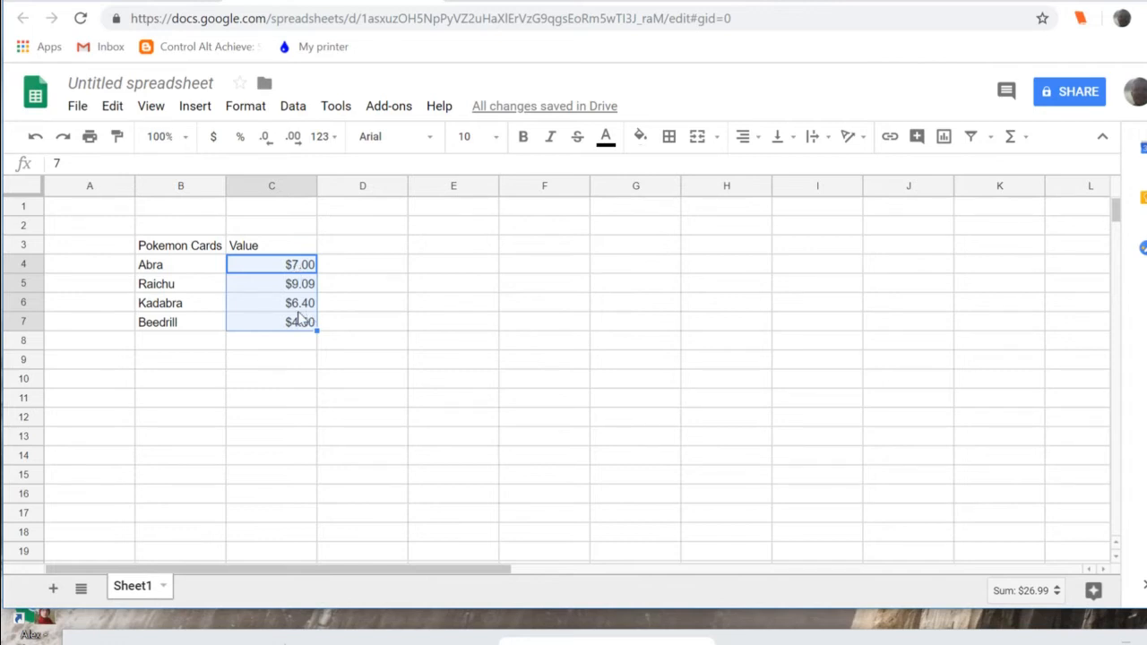
left_click(366, 361)
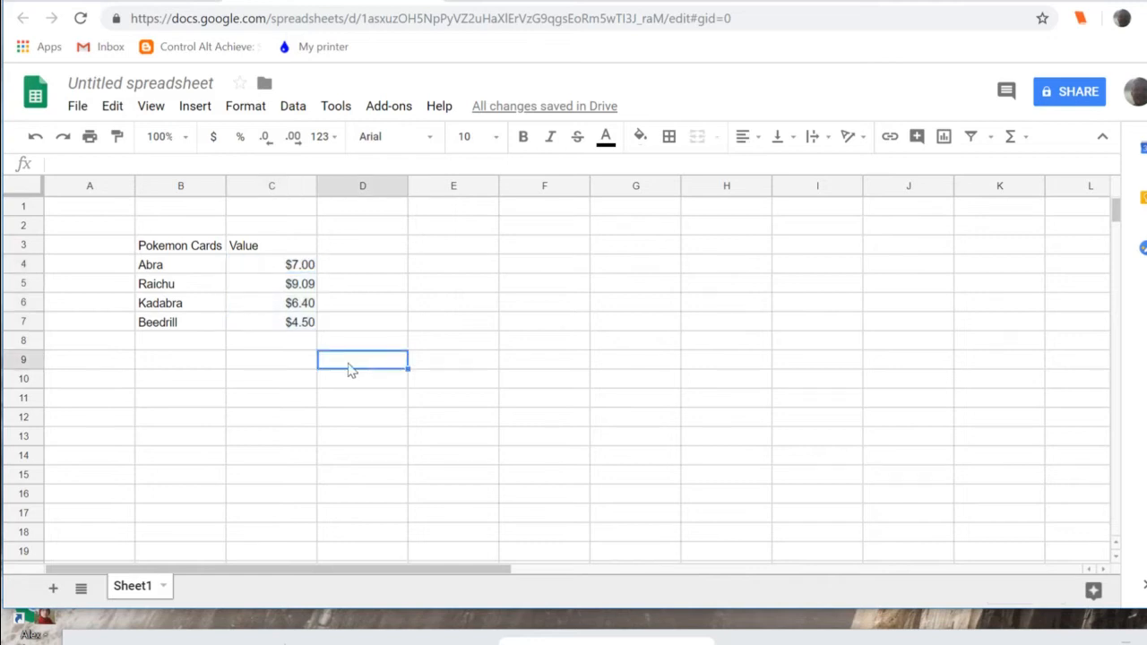
- Make the Pokemon Cards header in B3 bold and the Value header in C3 italic
left_click(178, 250)
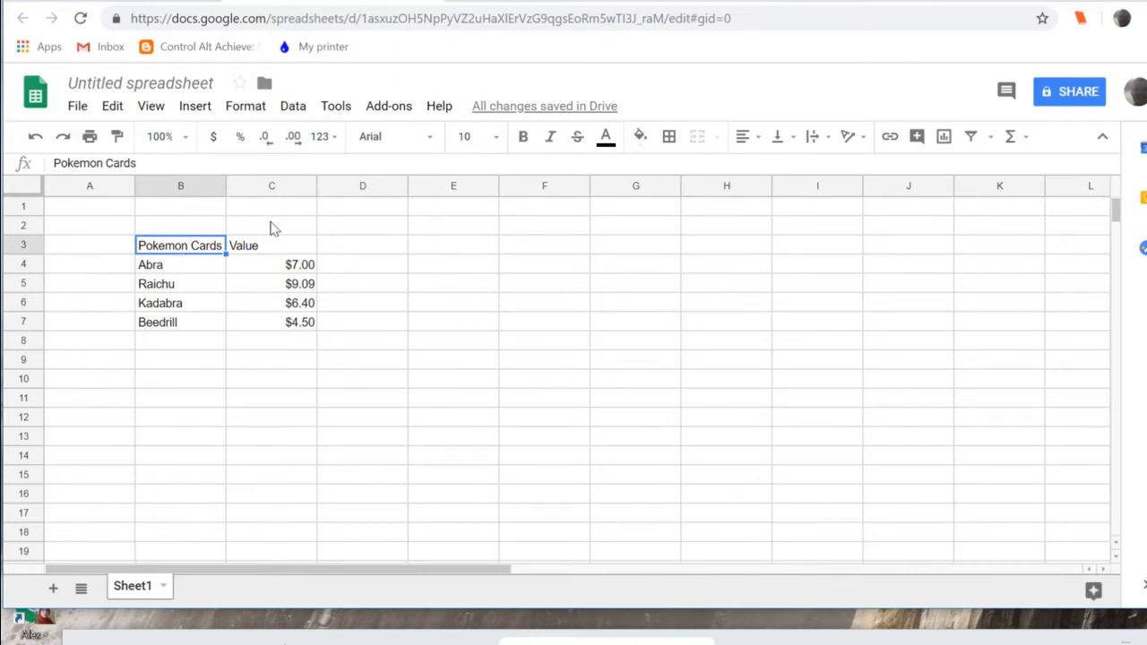
left_click(525, 144)
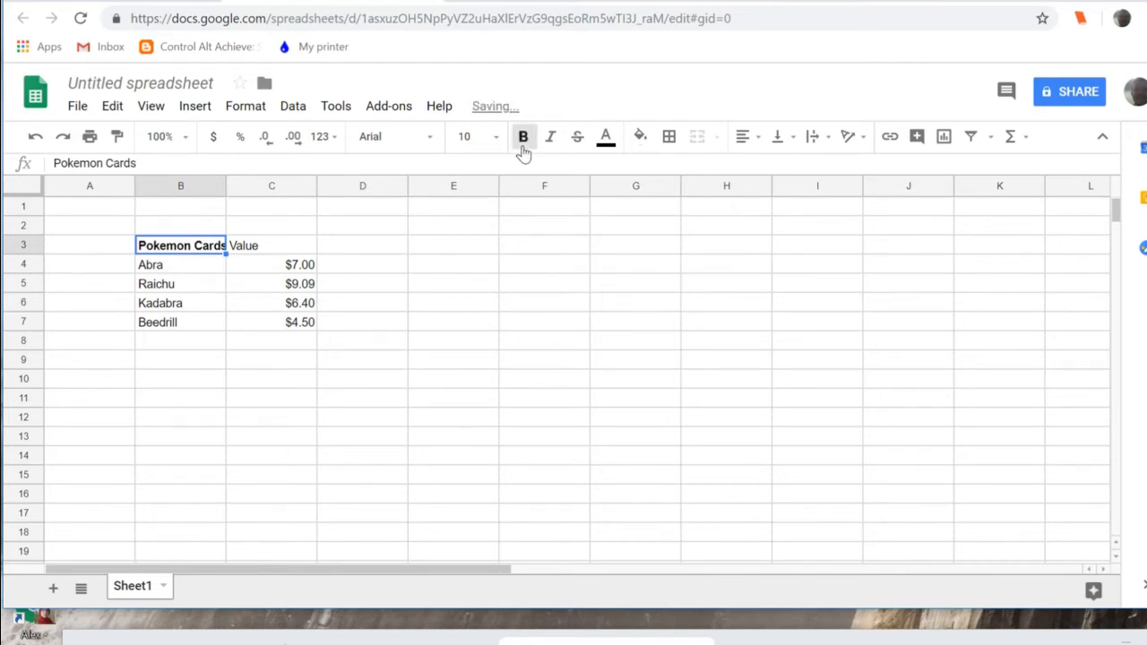
left_click(258, 251)
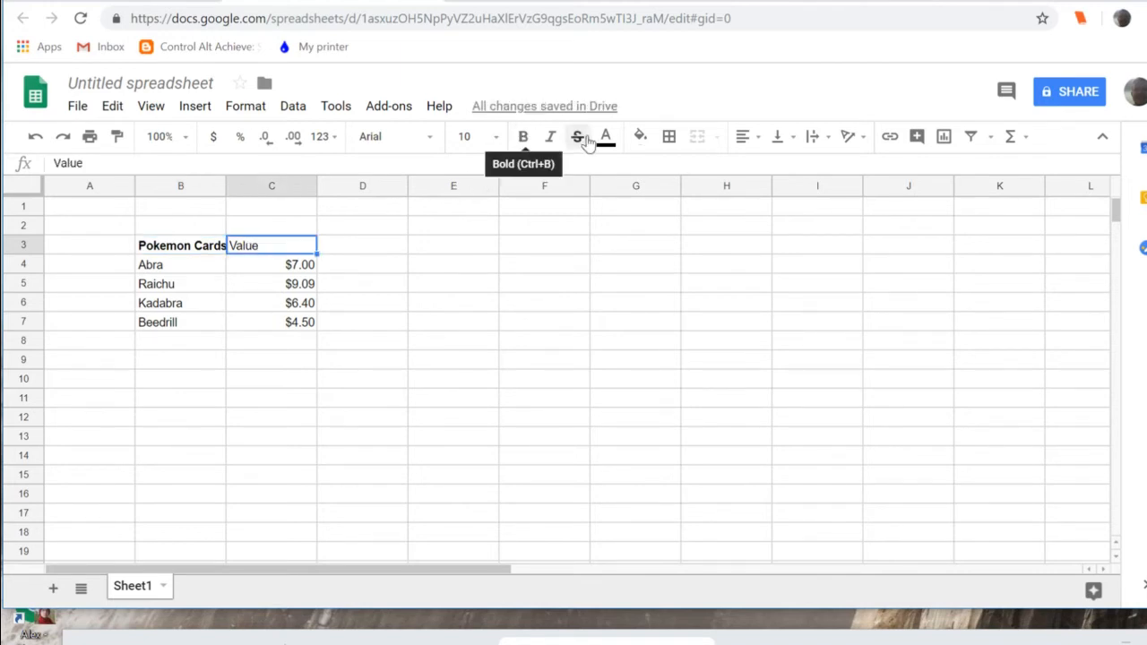
left_click(552, 138)
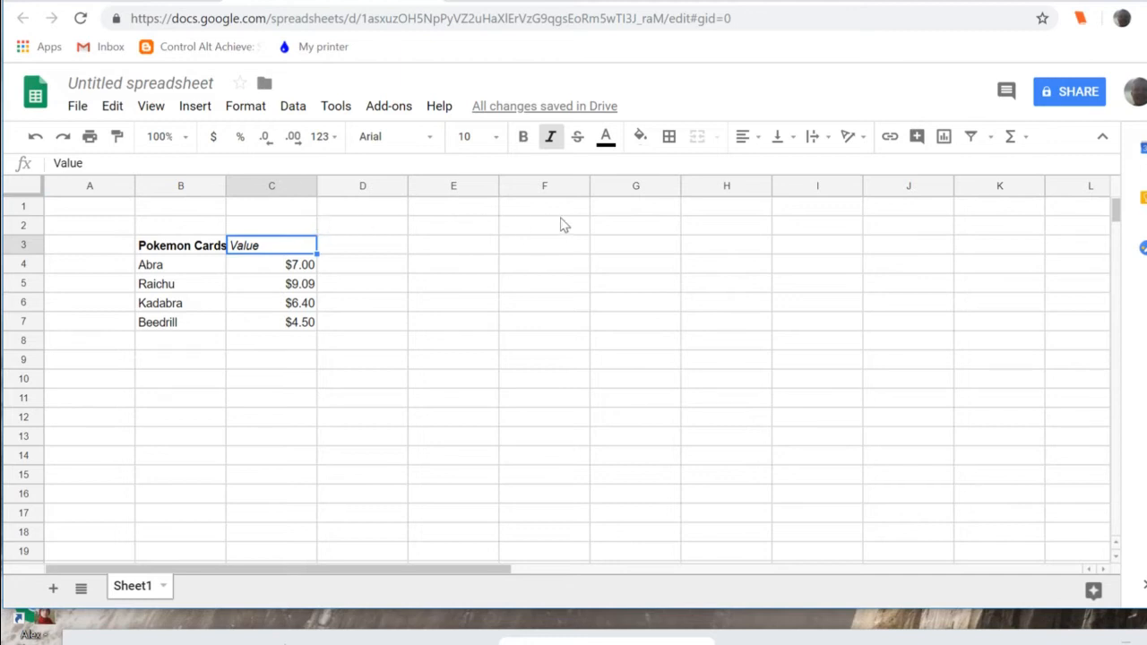
- Right-align the Value header in C3
left_click(743, 146)
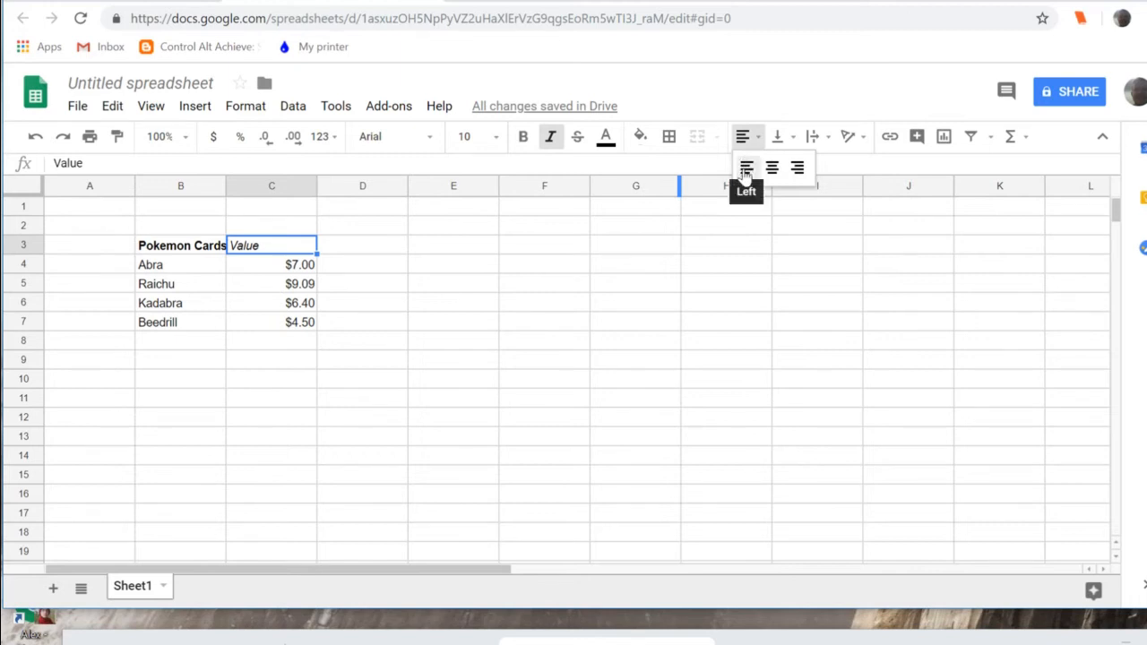
left_click(797, 169)
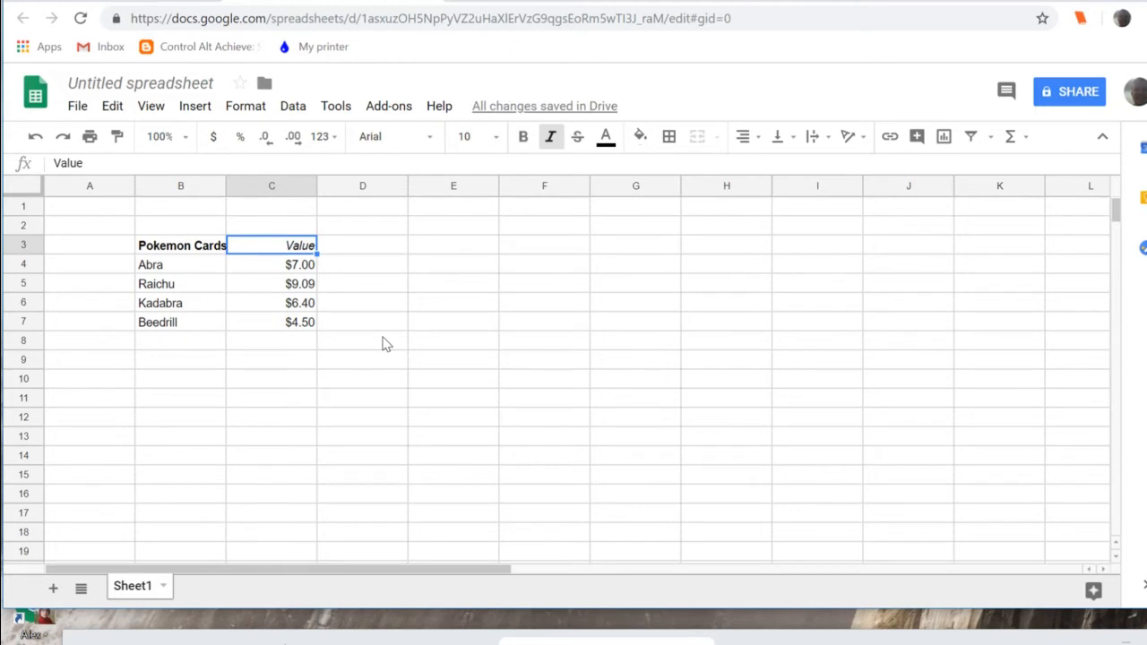
left_click(398, 405)
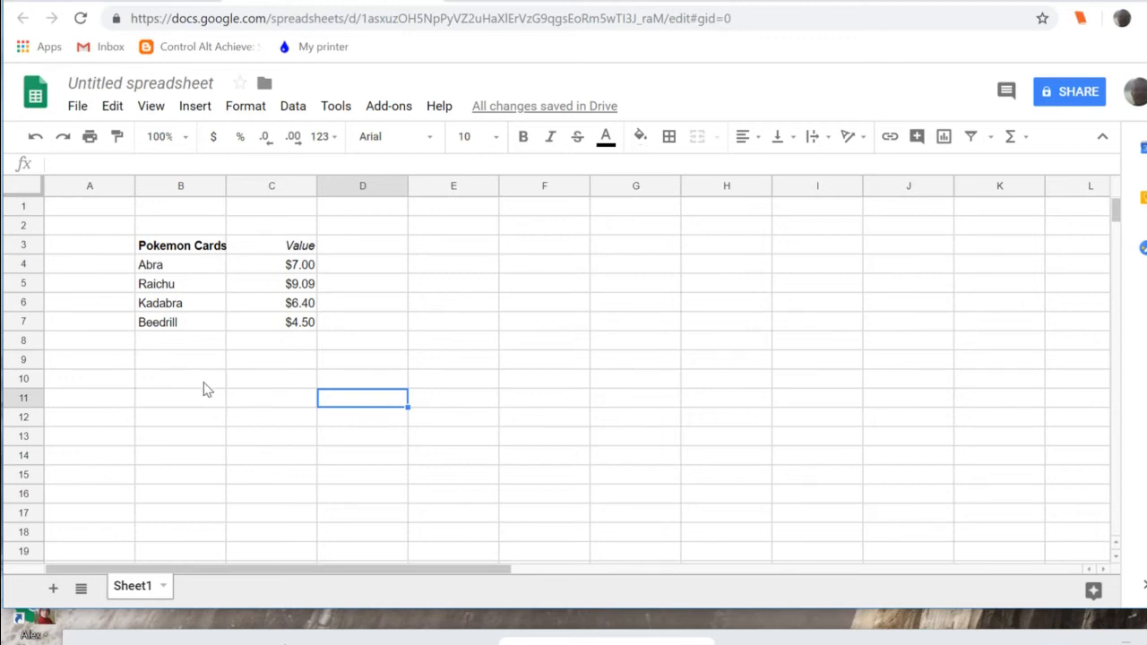
- Enter the label "Most Expensive" in cell B9, correcting its spelling
left_click(190, 362)
type("Most ")
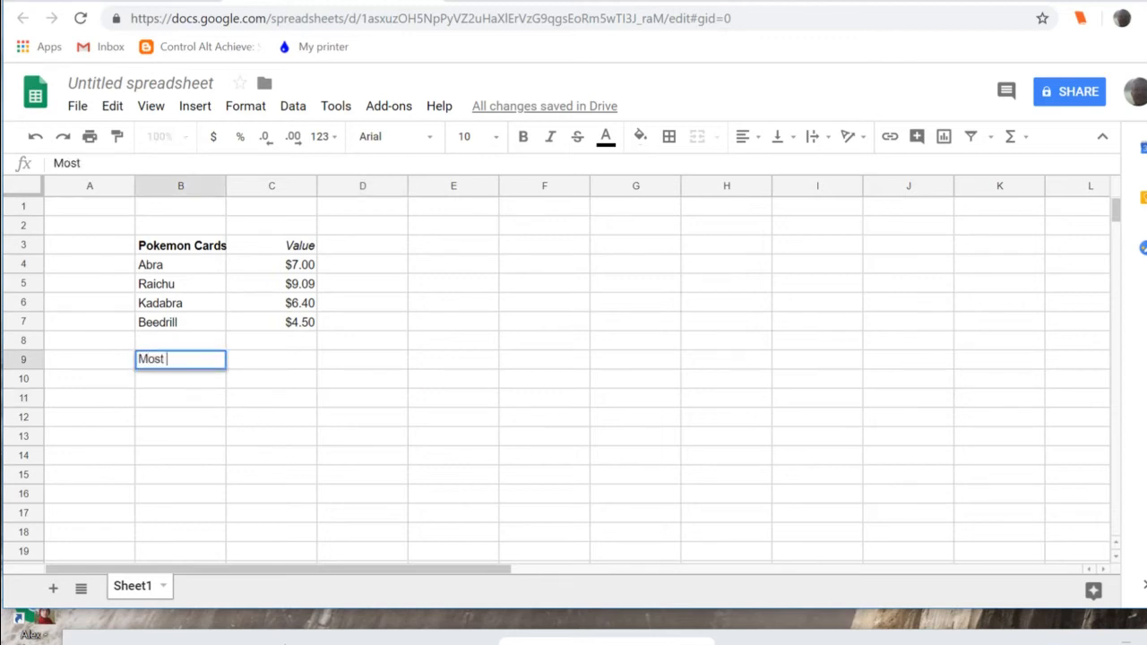
type("Expsive")
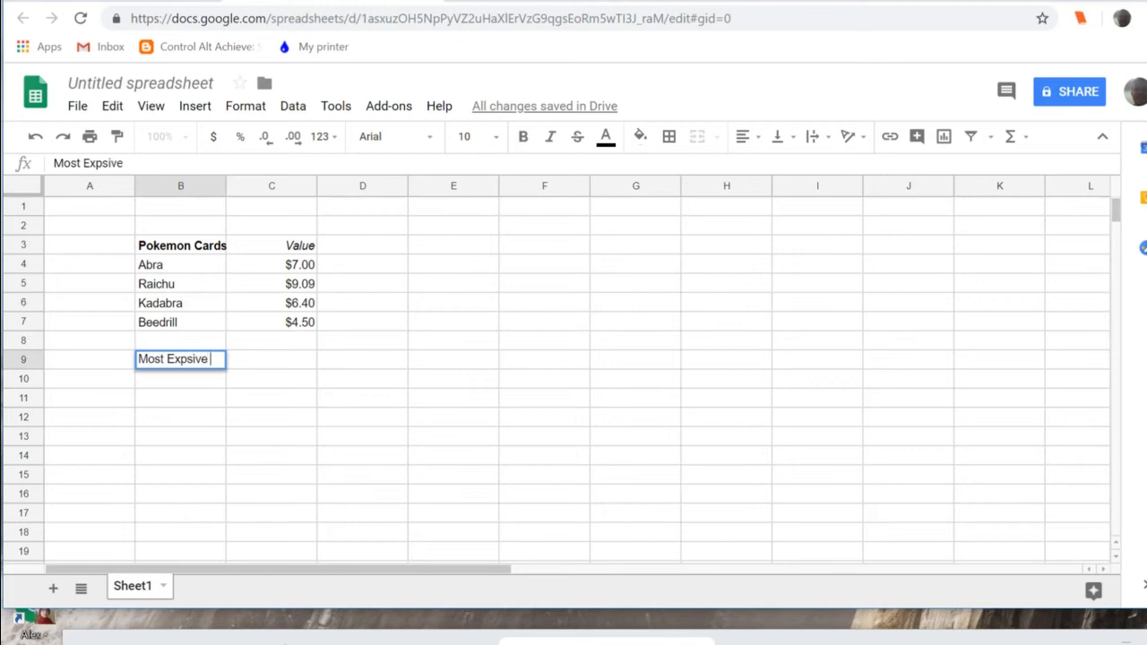
key("Return")
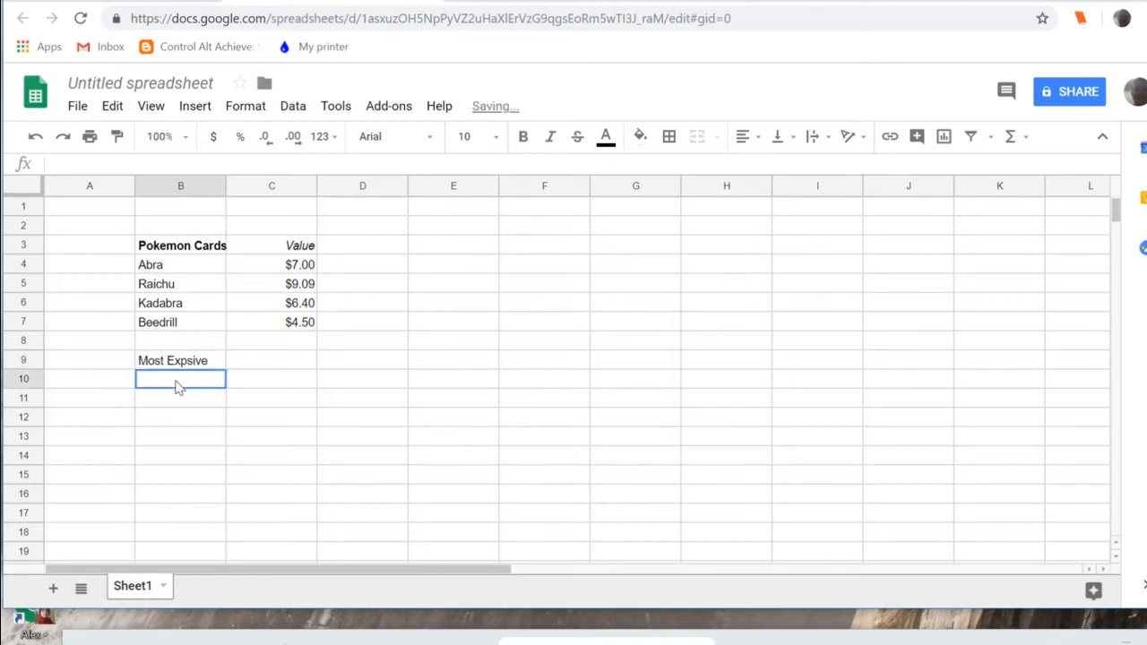
double_click(197, 360)
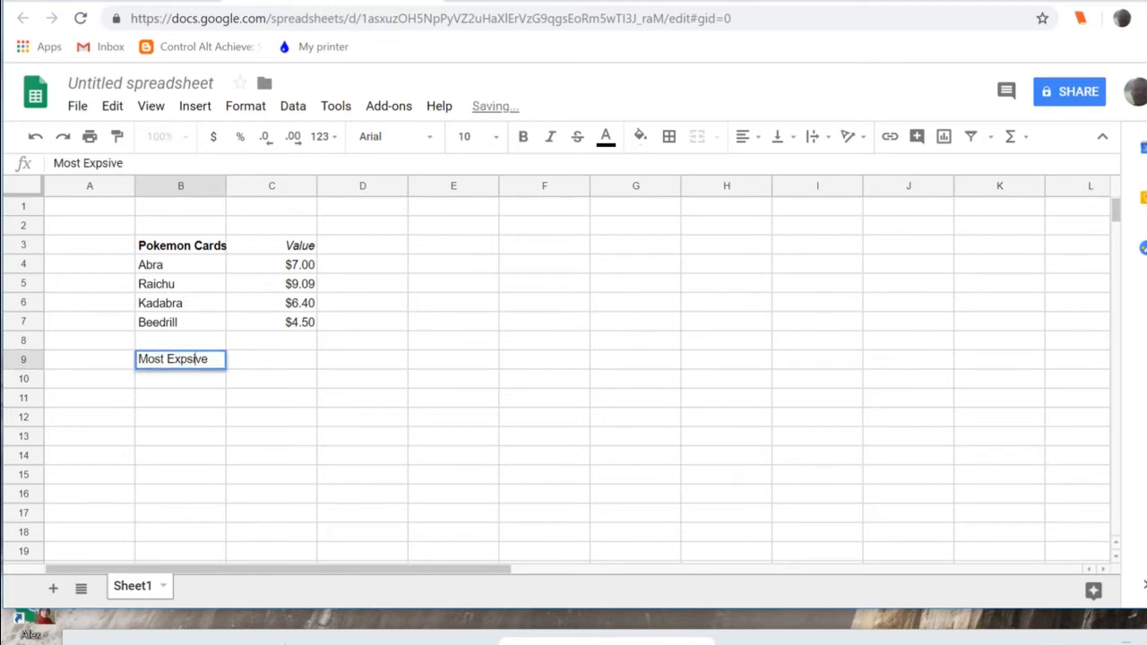
key("ctrl+shift+Left")
type("Expensive")
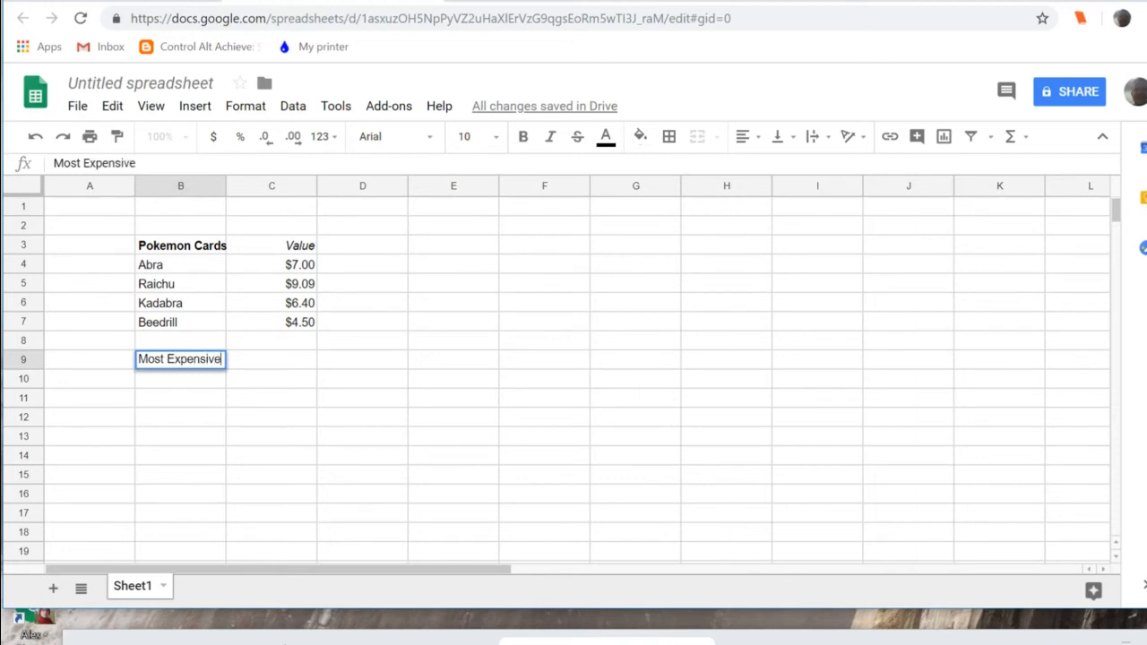
- Enter the labels "Least Expensive" in B10 and "Total value" in B11
left_click(199, 386)
type("L")
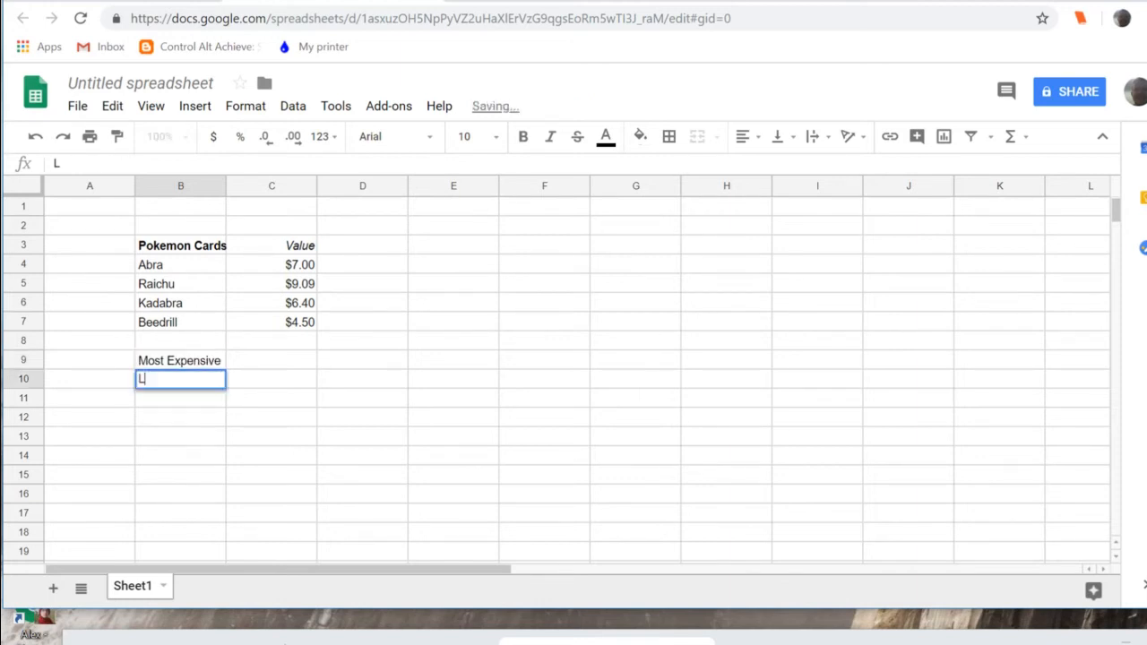
type("east Expensive")
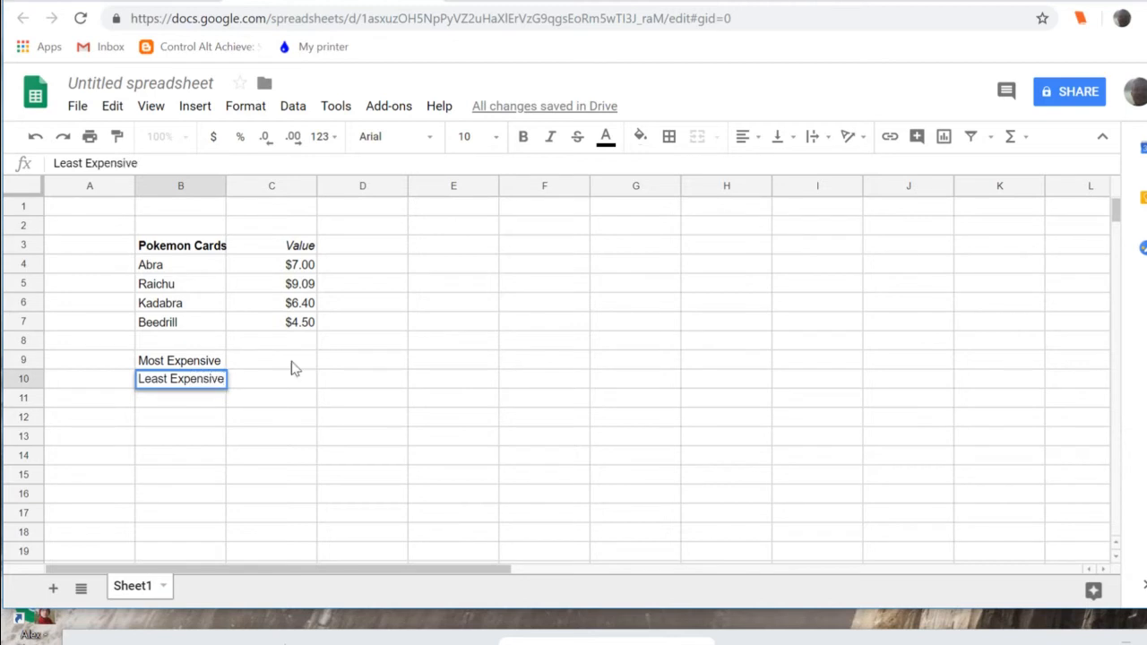
left_click(193, 399)
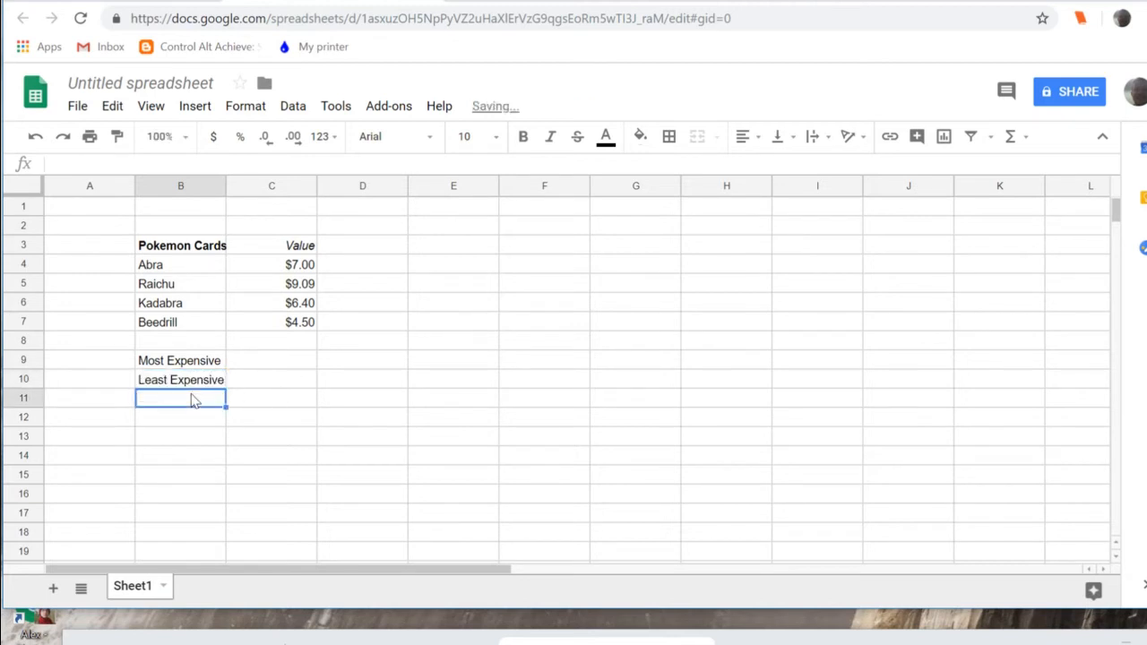
type("Total value")
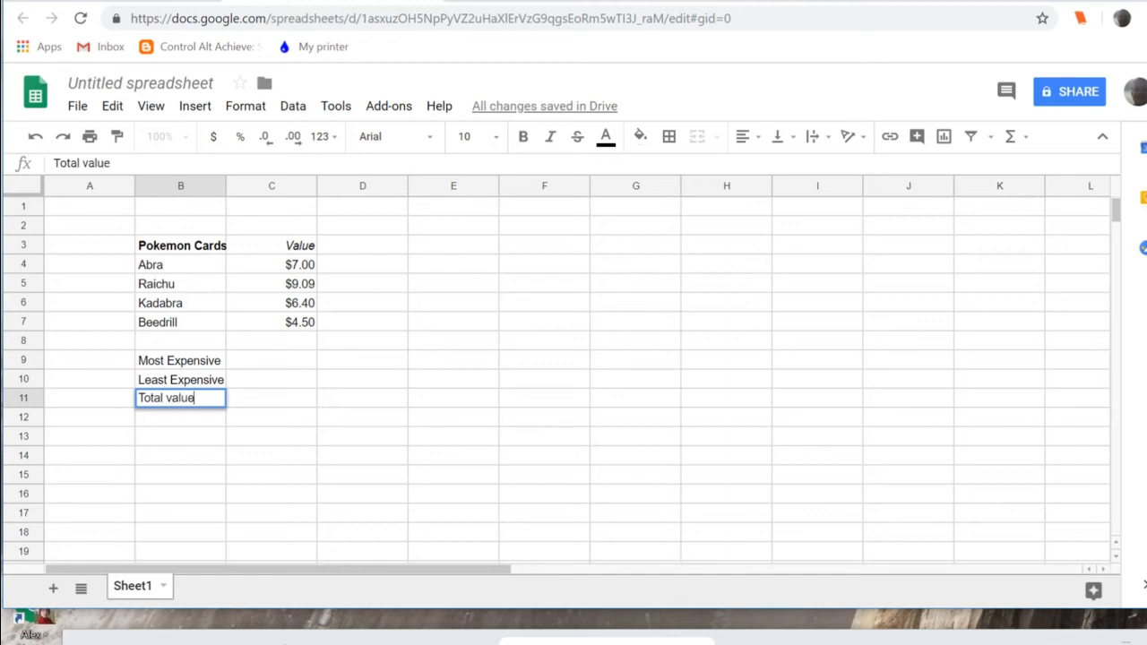
left_click(397, 432)
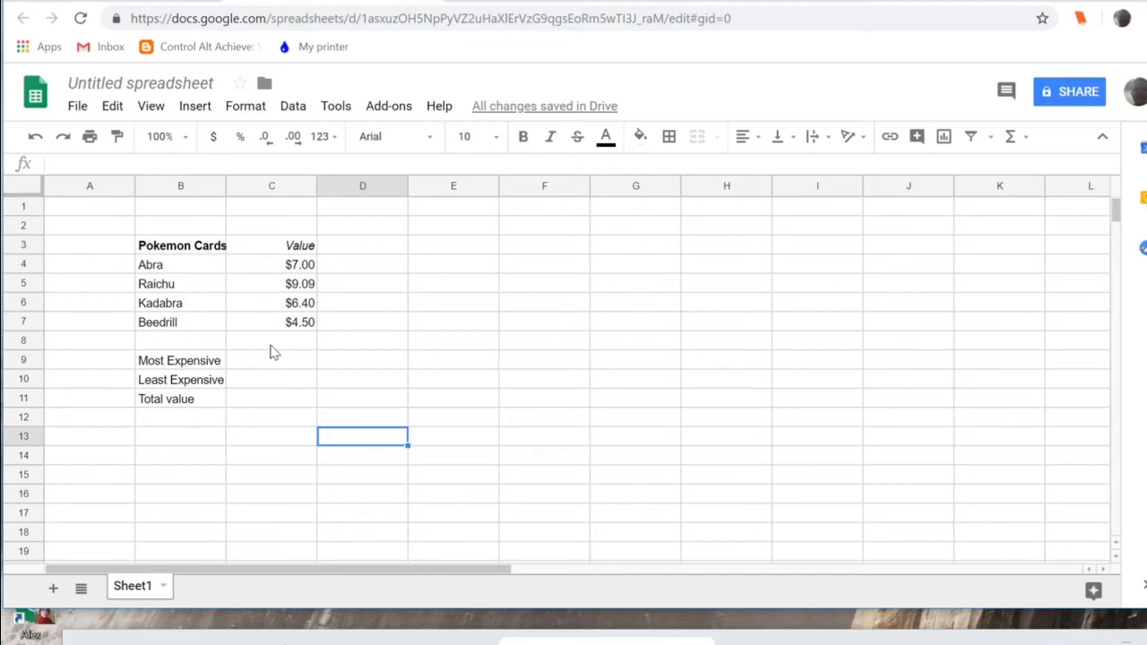
- Insert a SUM function in C11 that totals the card values in C4:C7
left_click(278, 403)
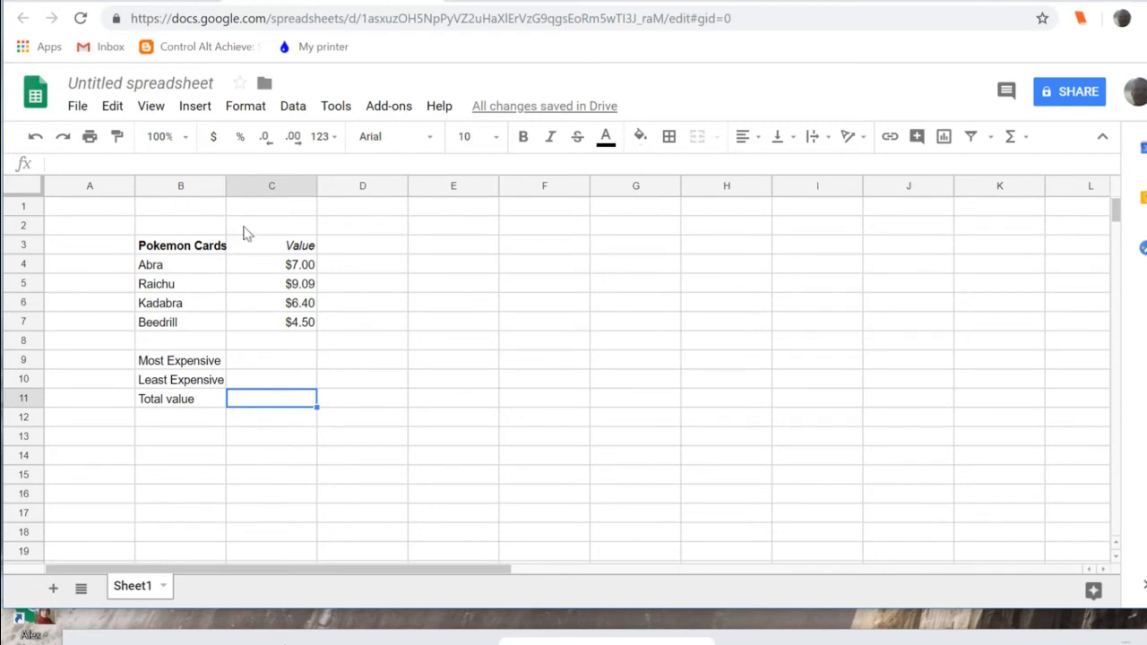
left_click(195, 109)
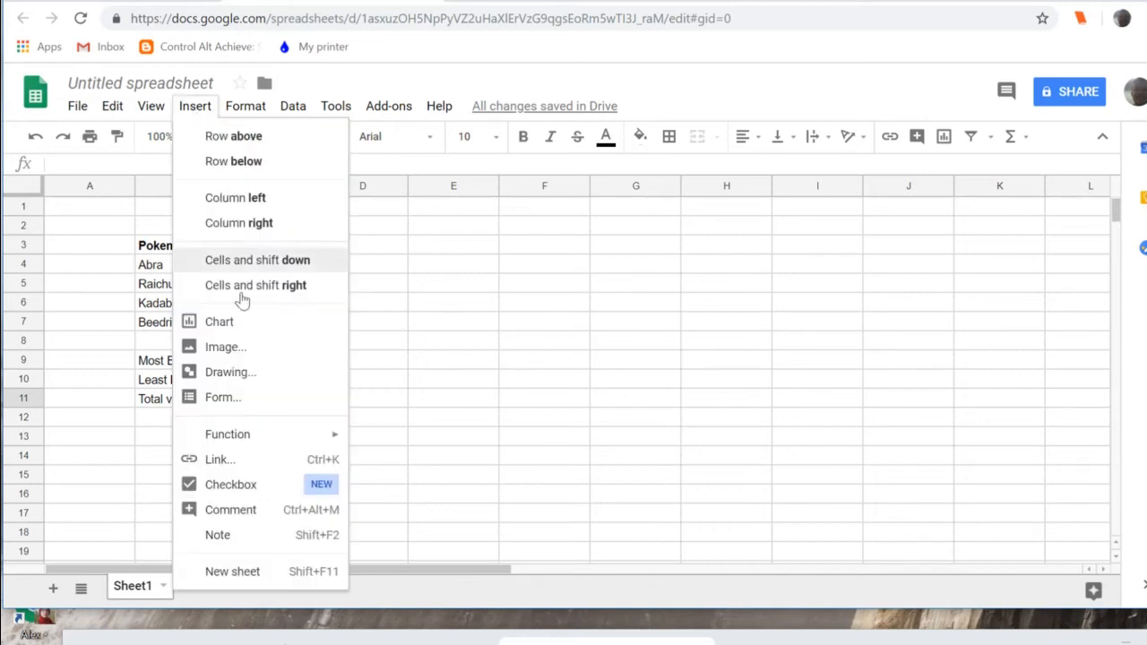
mouse_move(272, 433)
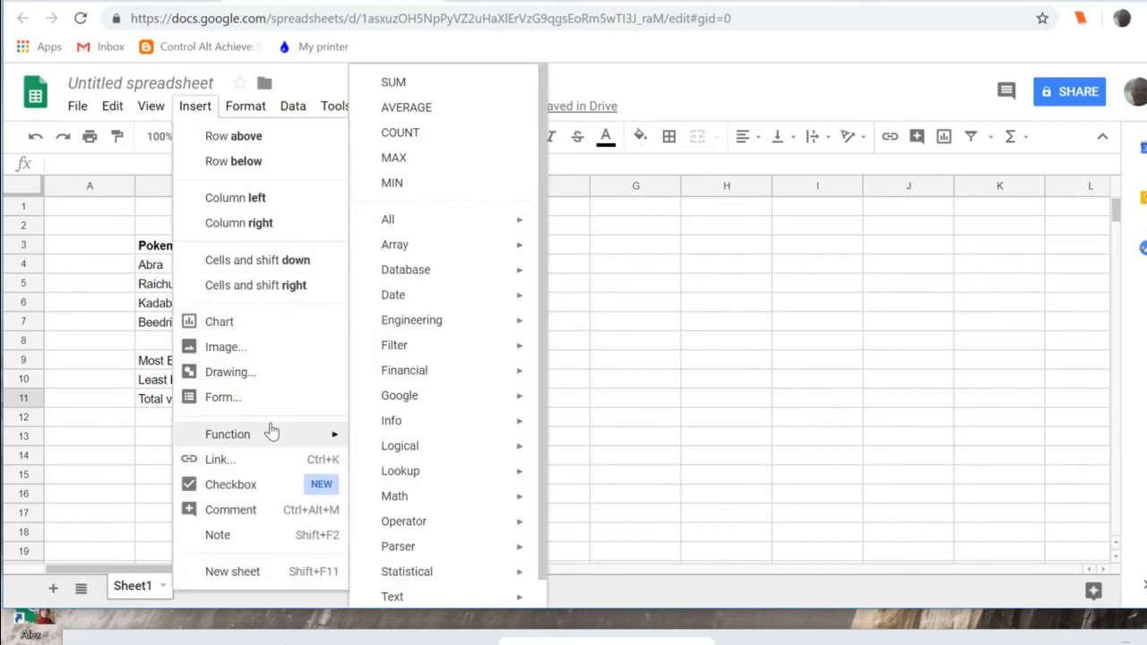
left_click(427, 93)
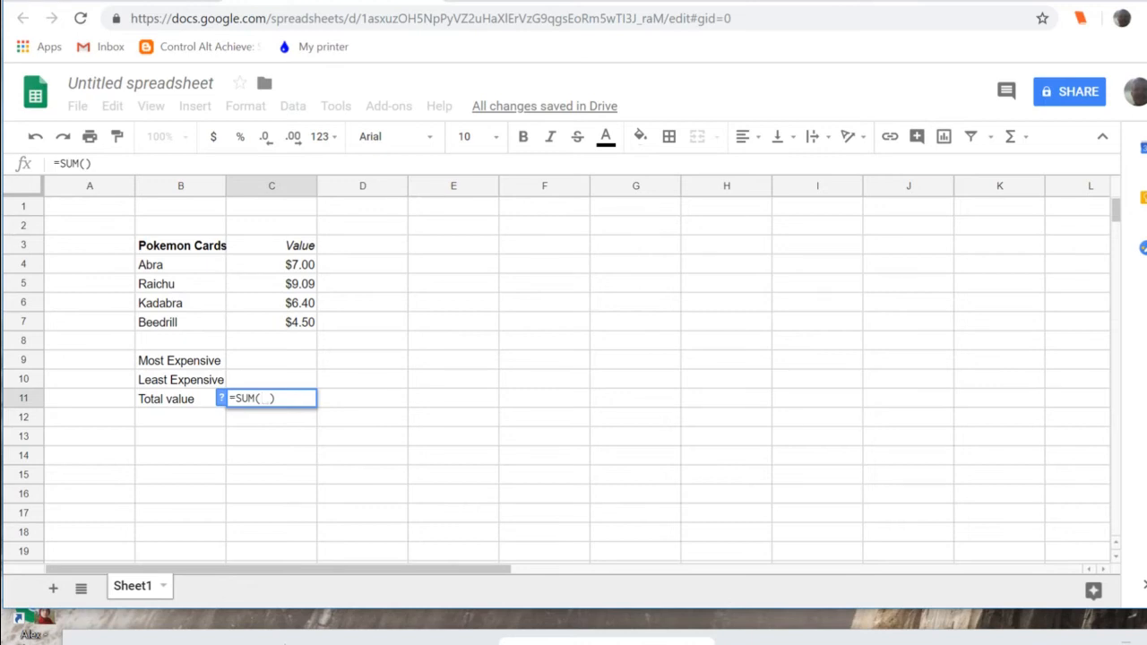
mouse_move(266, 405)
left_click_drag(296, 272, 299, 328)
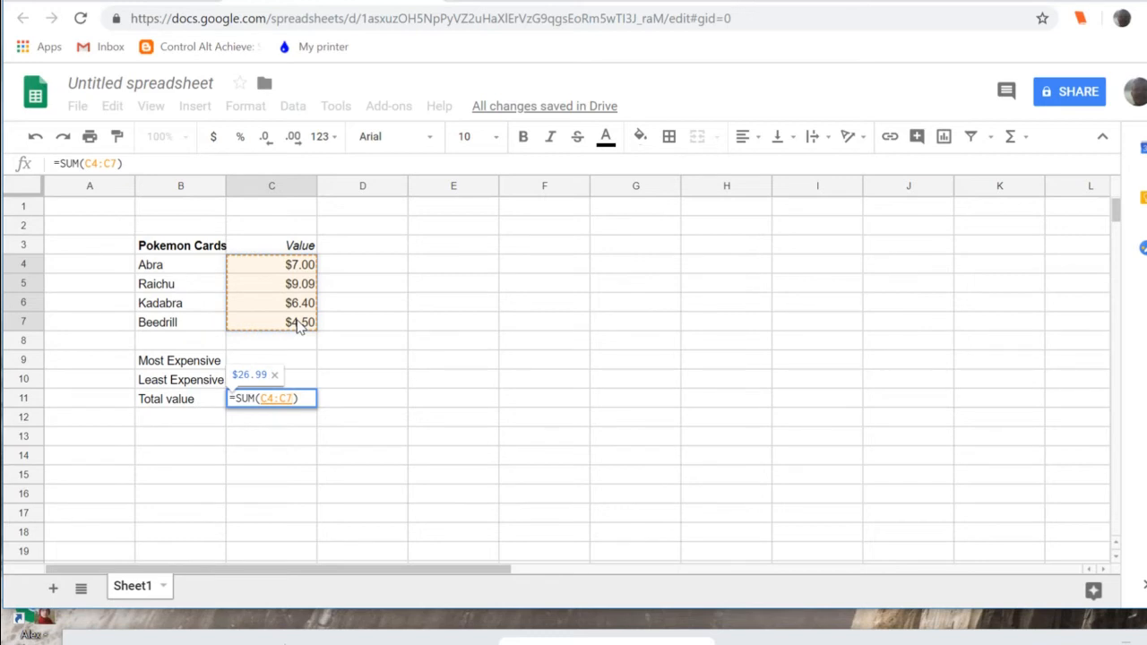
key("Return")
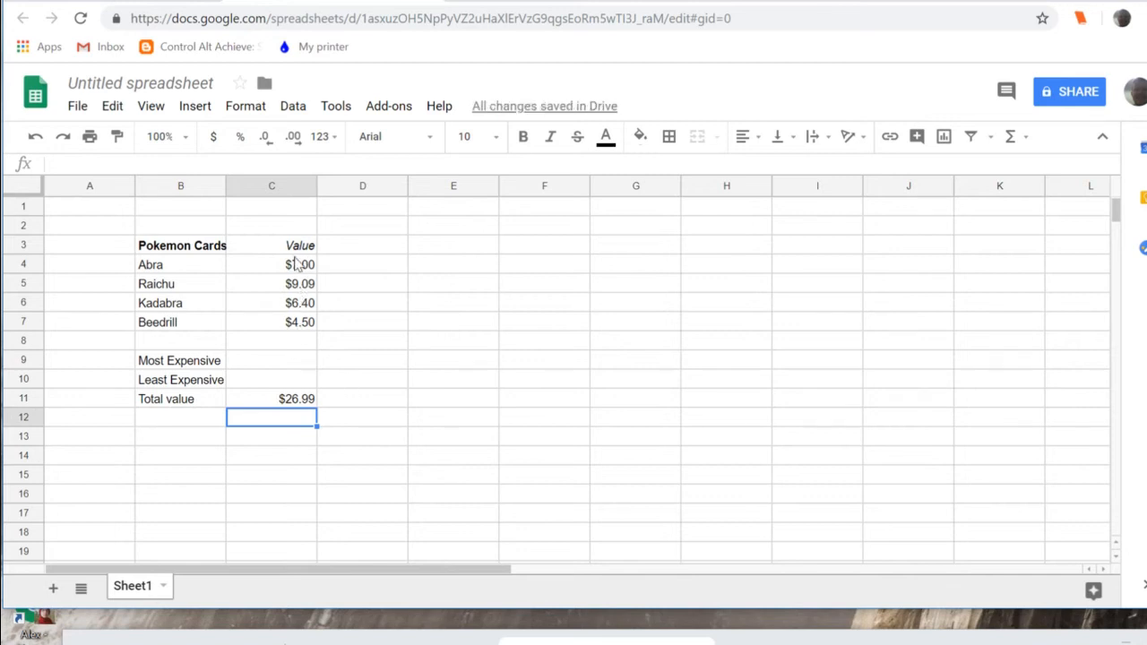
left_click(282, 494)
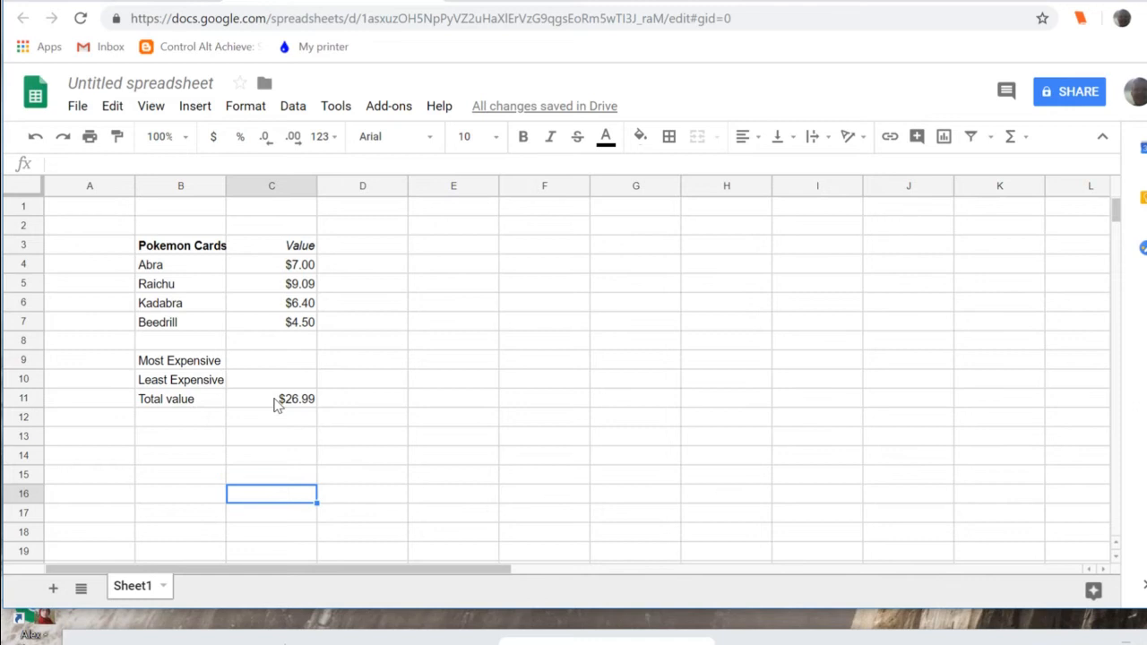
- Change the Beedrill value in C7 to 90 to test the total formula, and undo that change
left_click(276, 405)
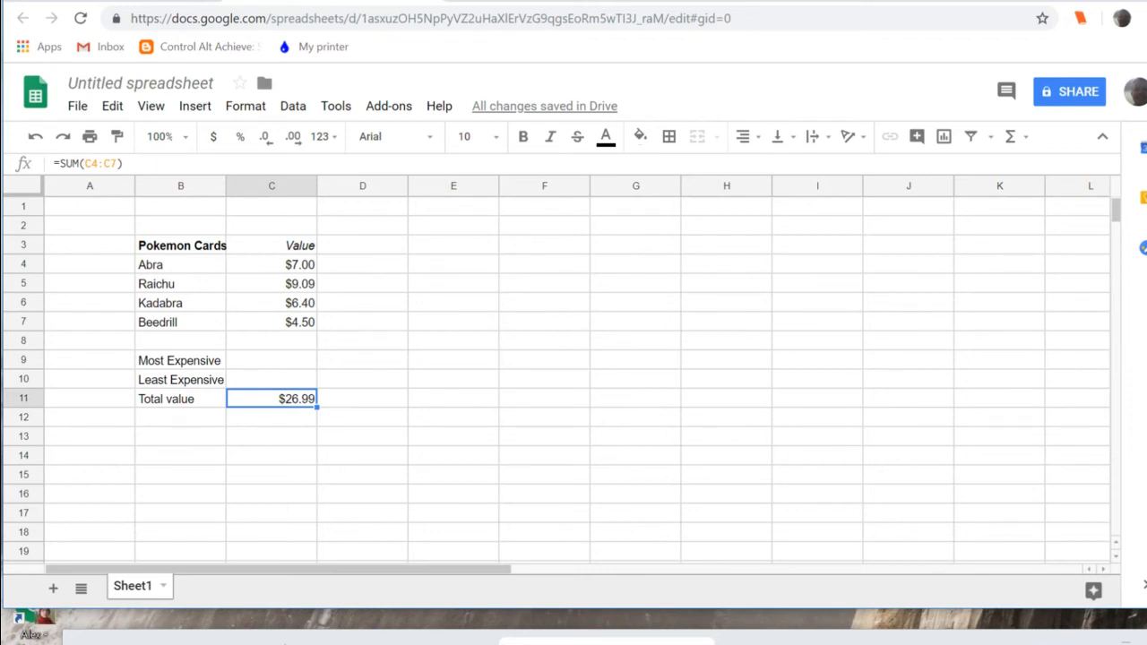
left_click(313, 324)
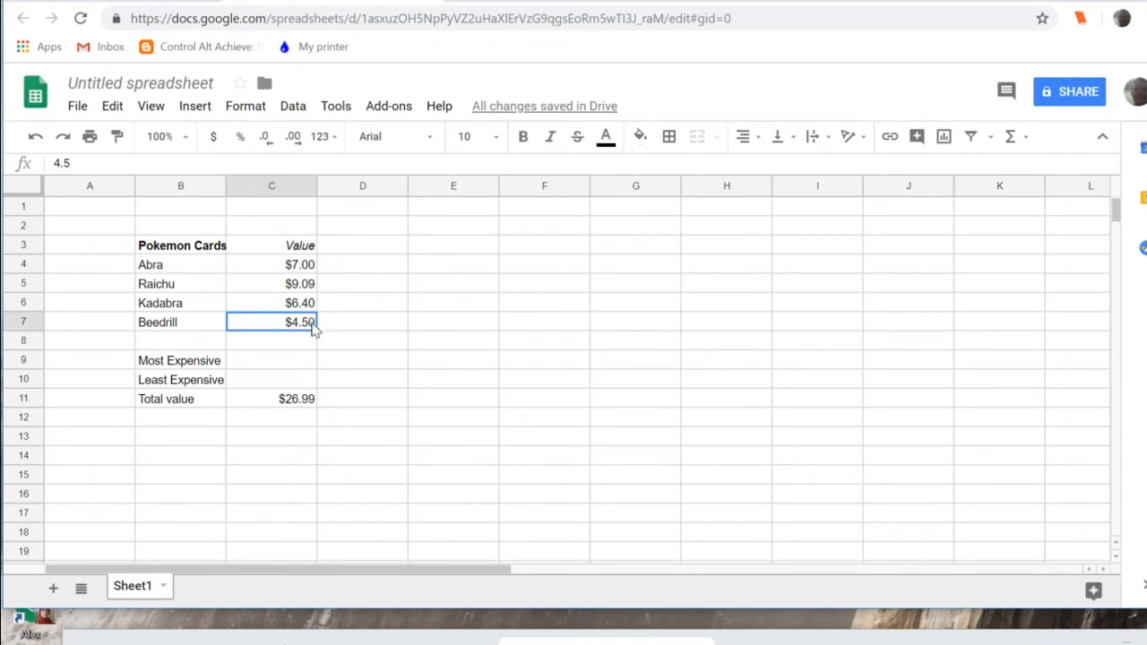
double_click(314, 327)
key("BackSpace")
key("BackSpace")
key("BackSpace")
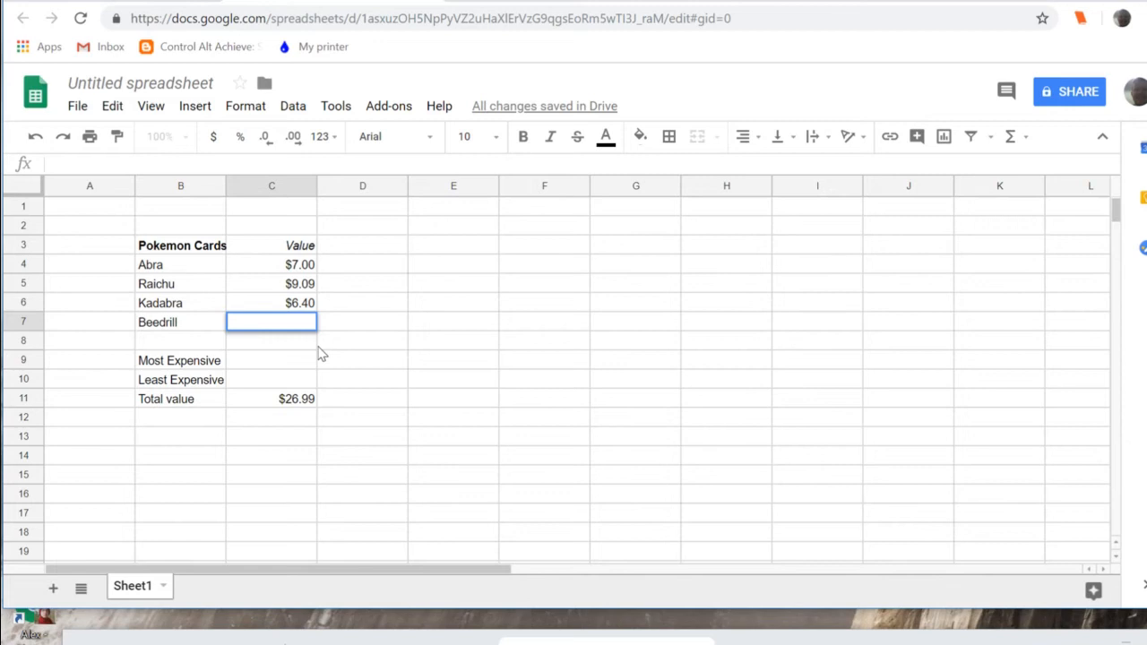
type("90.")
key("Return")
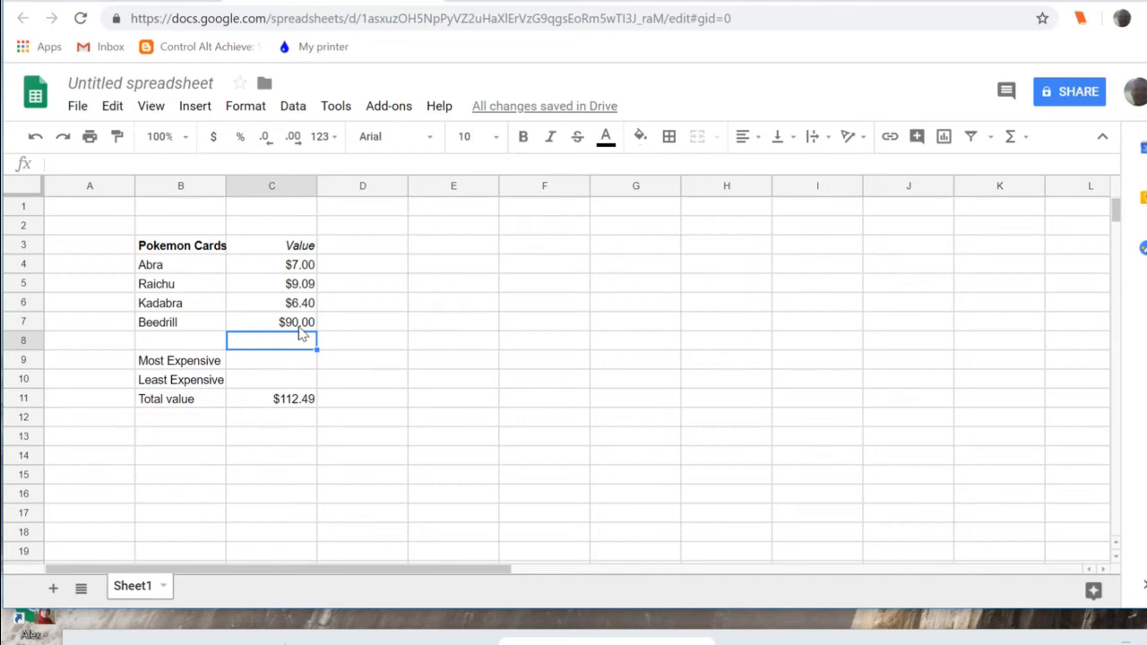
left_click(36, 136)
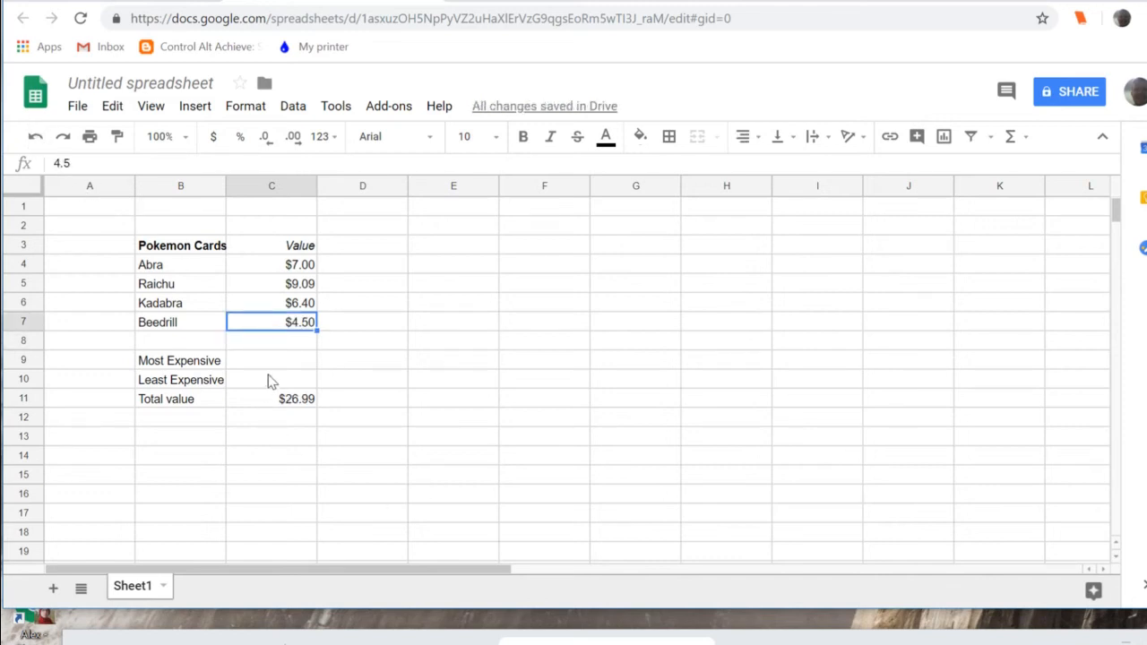
- Insert a MAX function over C4:C7 in cell C9 for the most expensive card
left_click(271, 365)
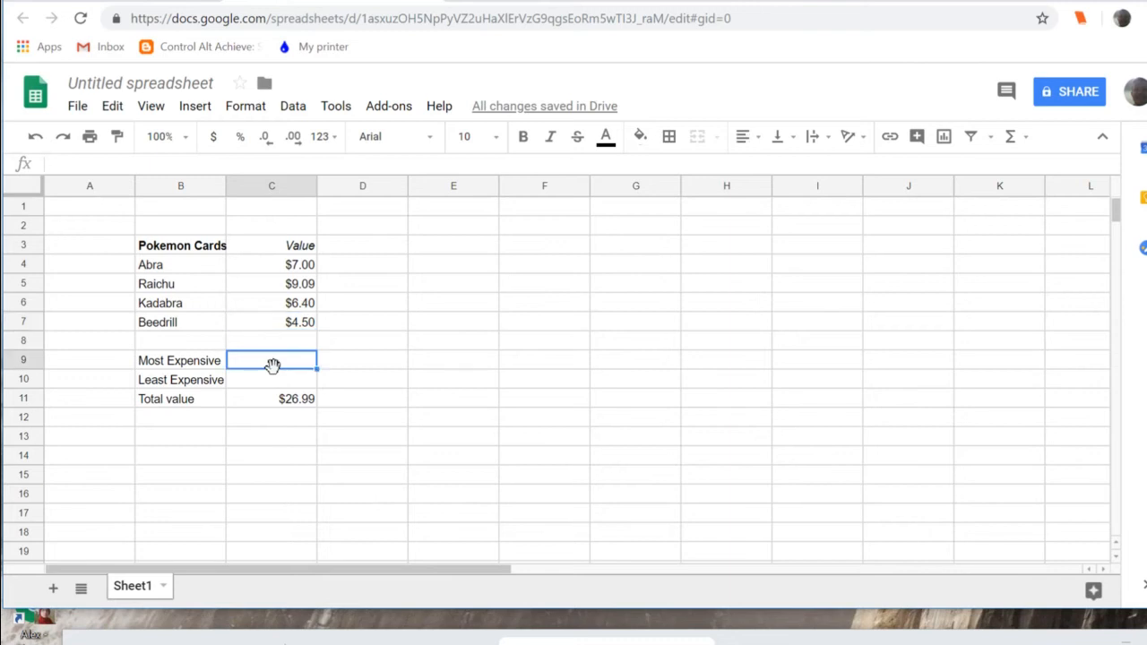
left_click(194, 109)
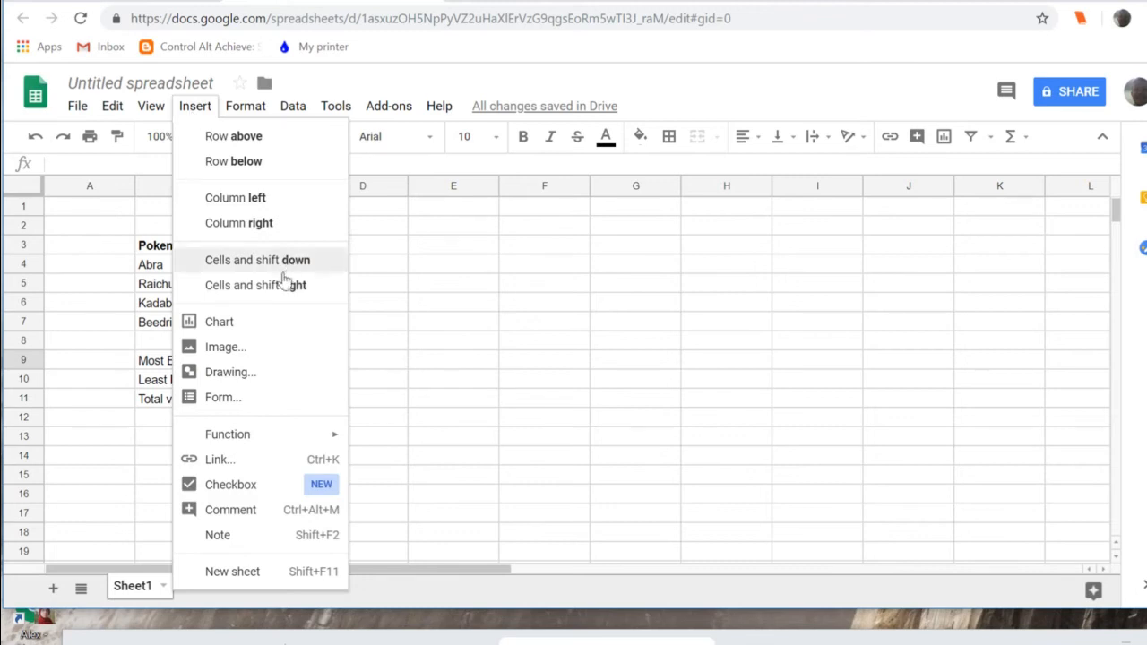
mouse_move(262, 445)
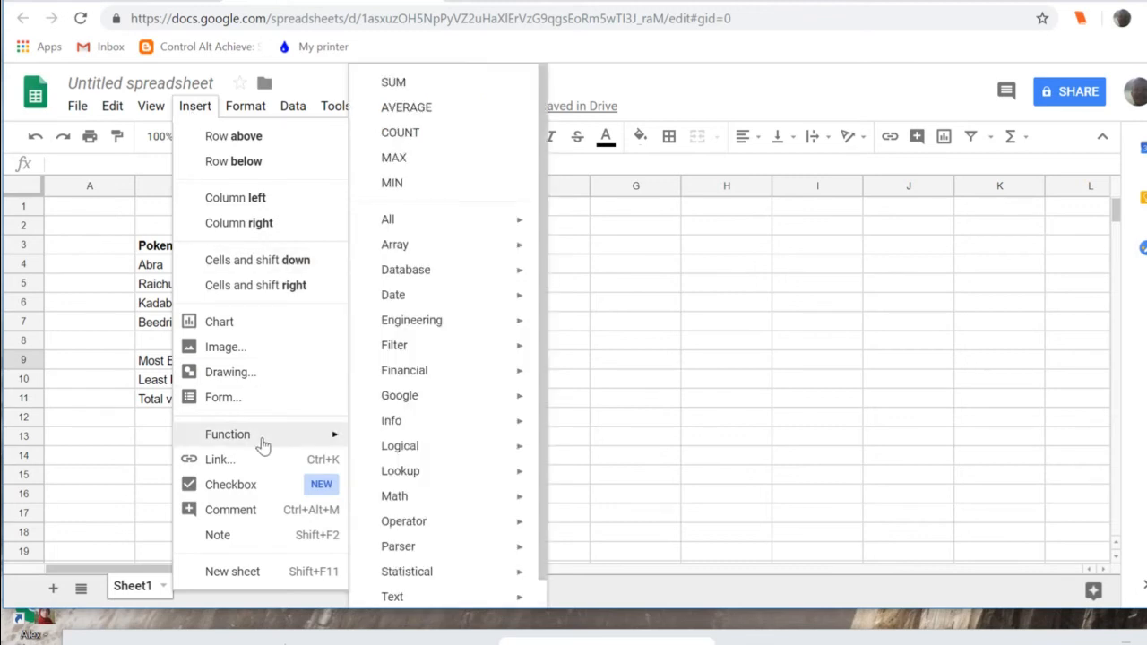
left_click(418, 158)
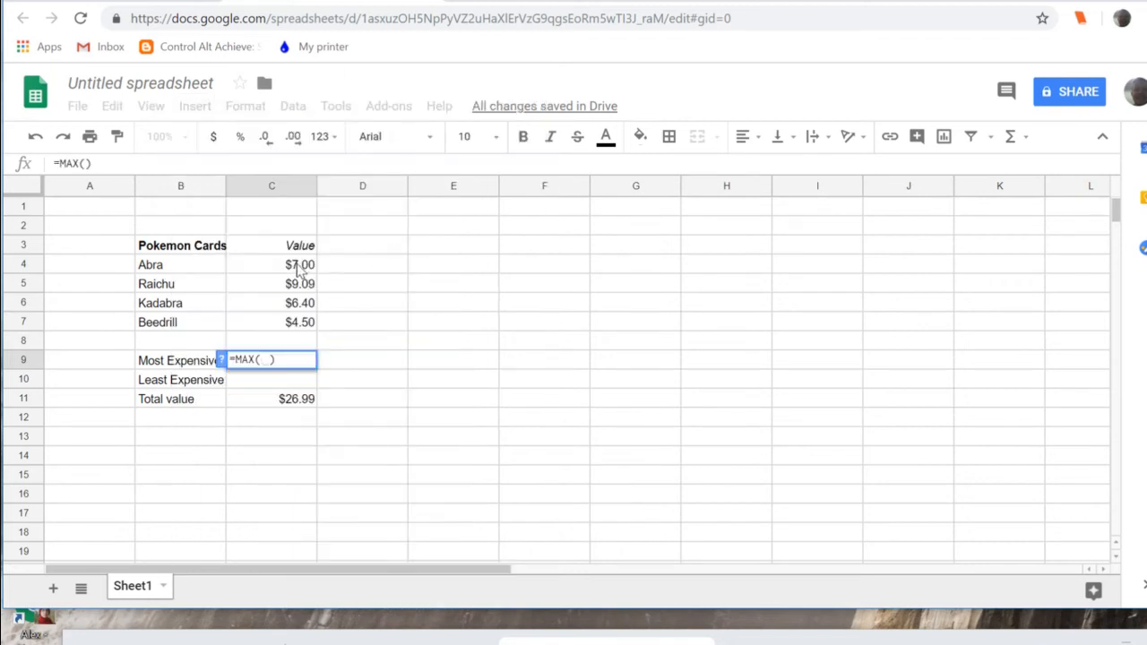
left_click_drag(303, 267, 294, 337)
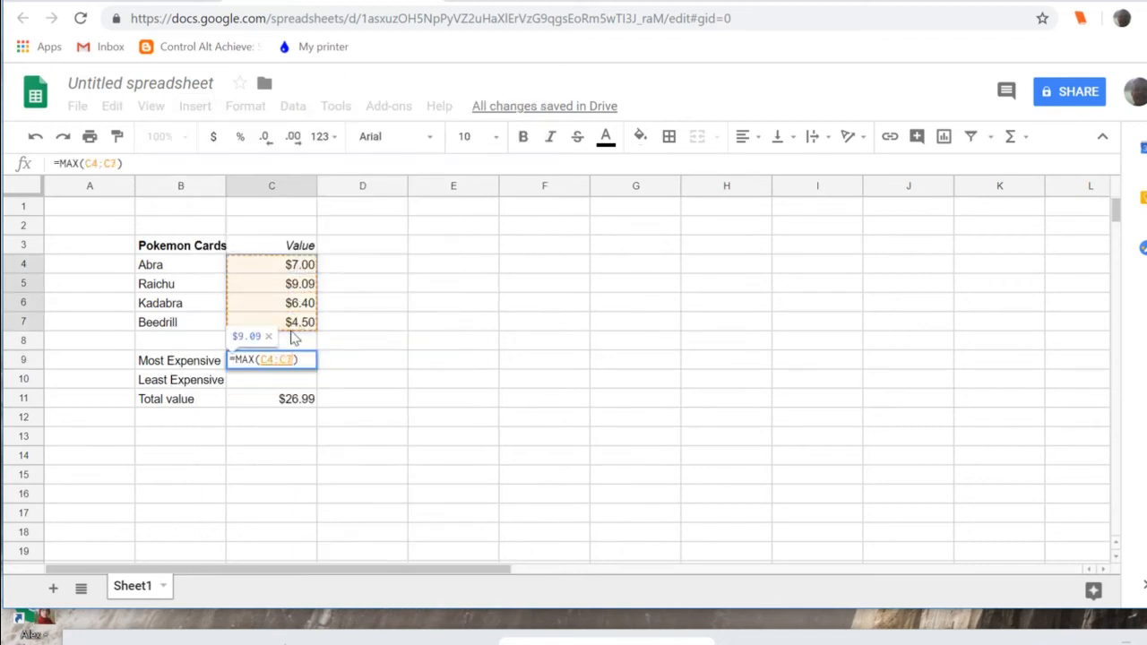
key("Return")
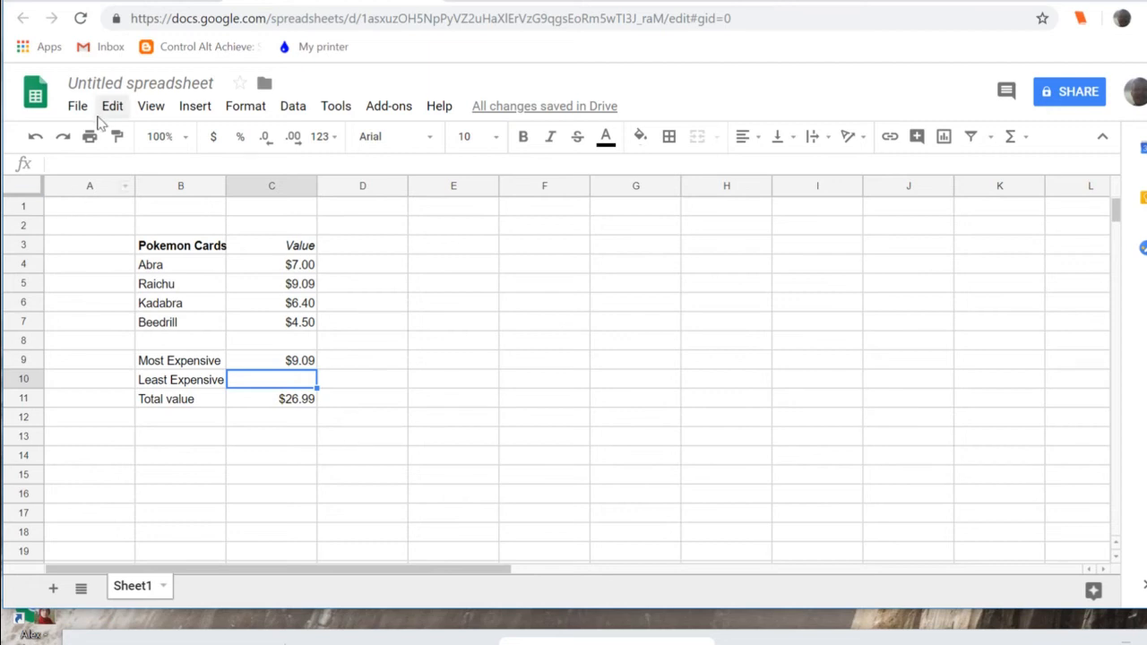
- Insert a MIN function over C4:C7 in cell C10 for the least expensive card
left_click(195, 107)
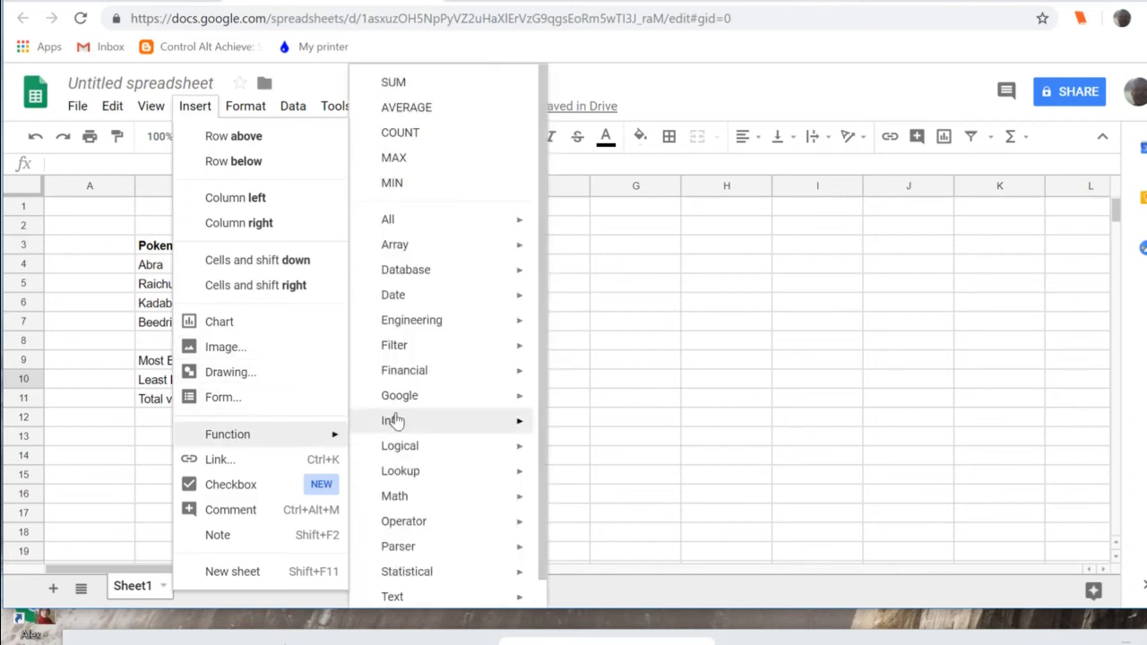
left_click(435, 182)
left_click_drag(304, 264, 301, 327)
key("Return")
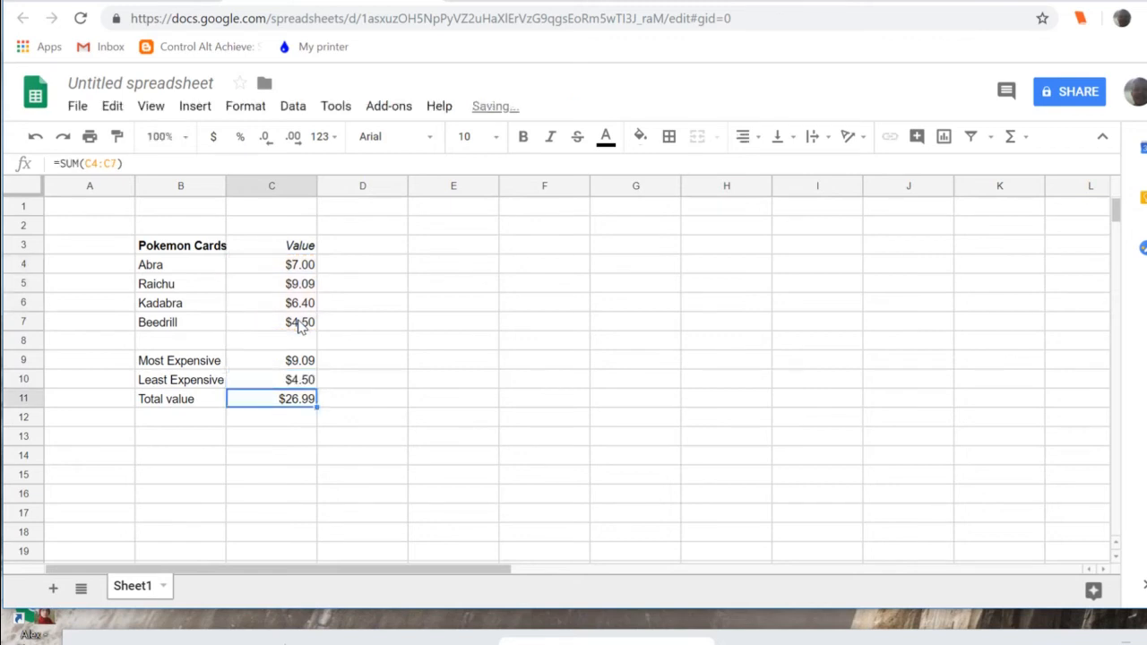
left_click(486, 495)
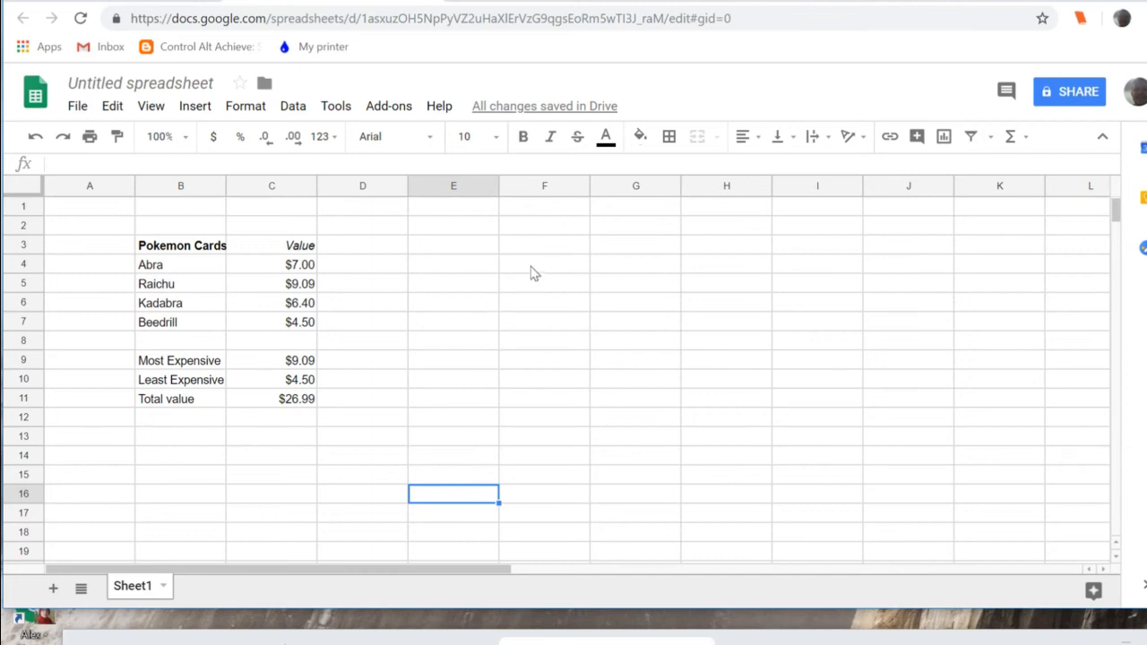
- Insert a column chart and move it beside the card table, starting at column D
left_click(201, 108)
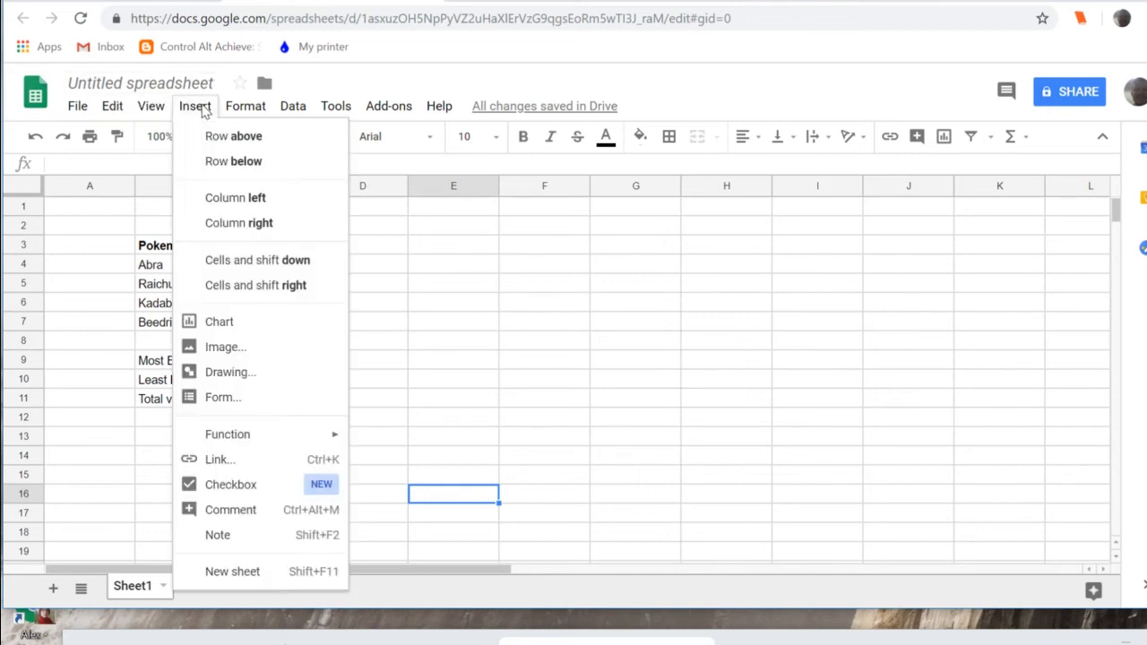
left_click(261, 328)
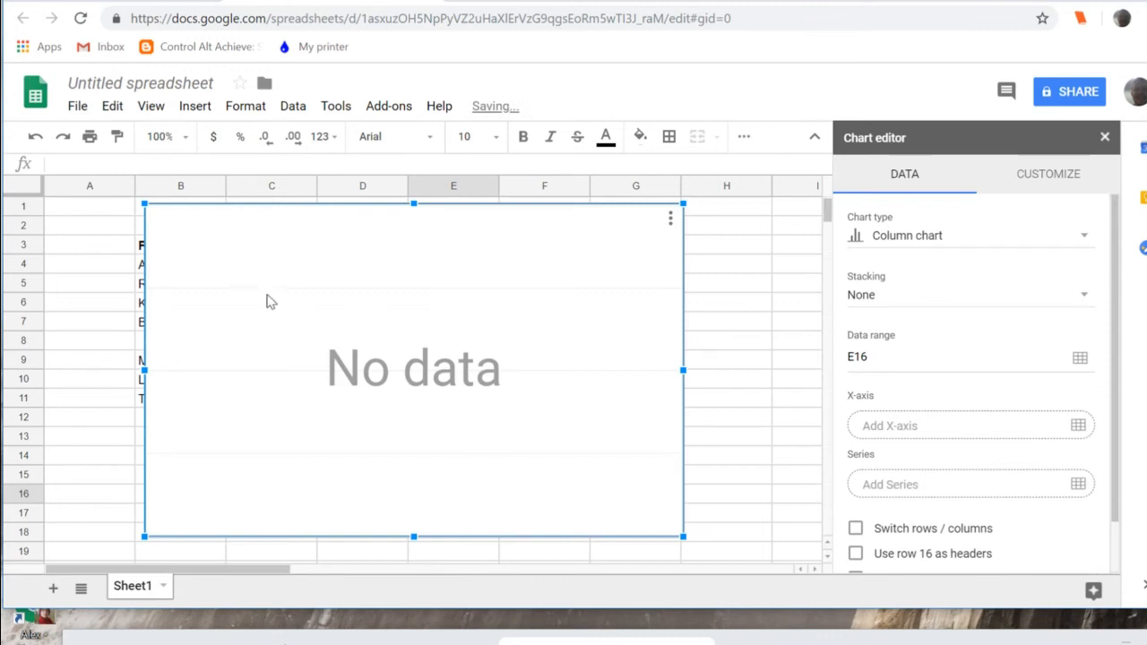
left_click_drag(342, 296, 426, 294)
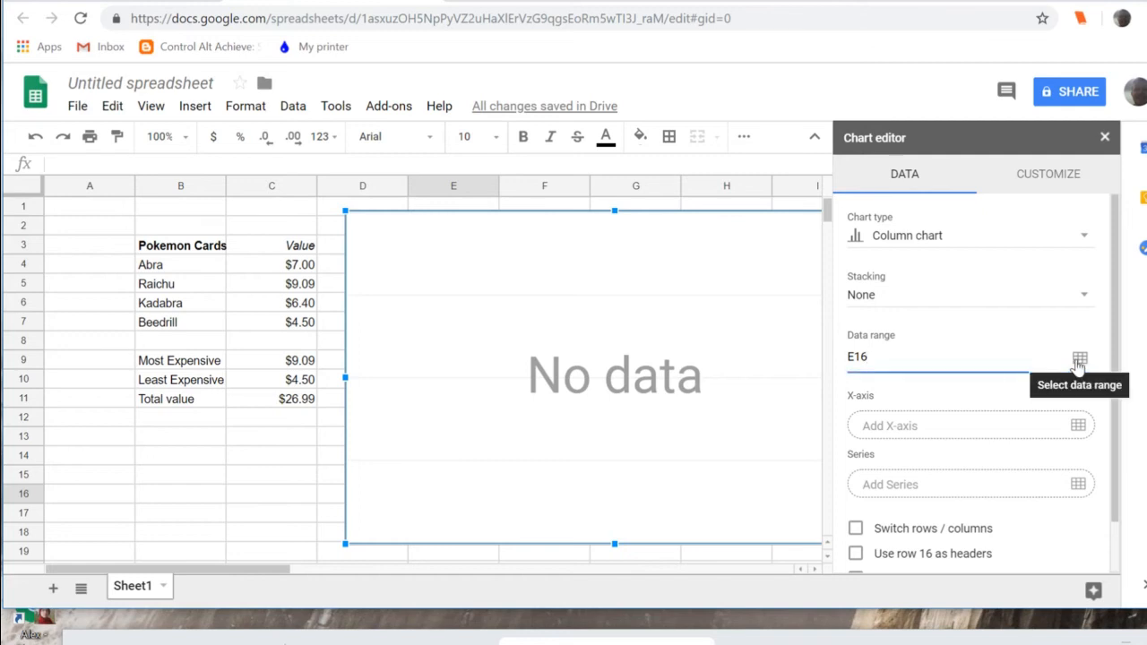
- Set the chart's data range to the card names in B3:B7
left_click(1078, 360)
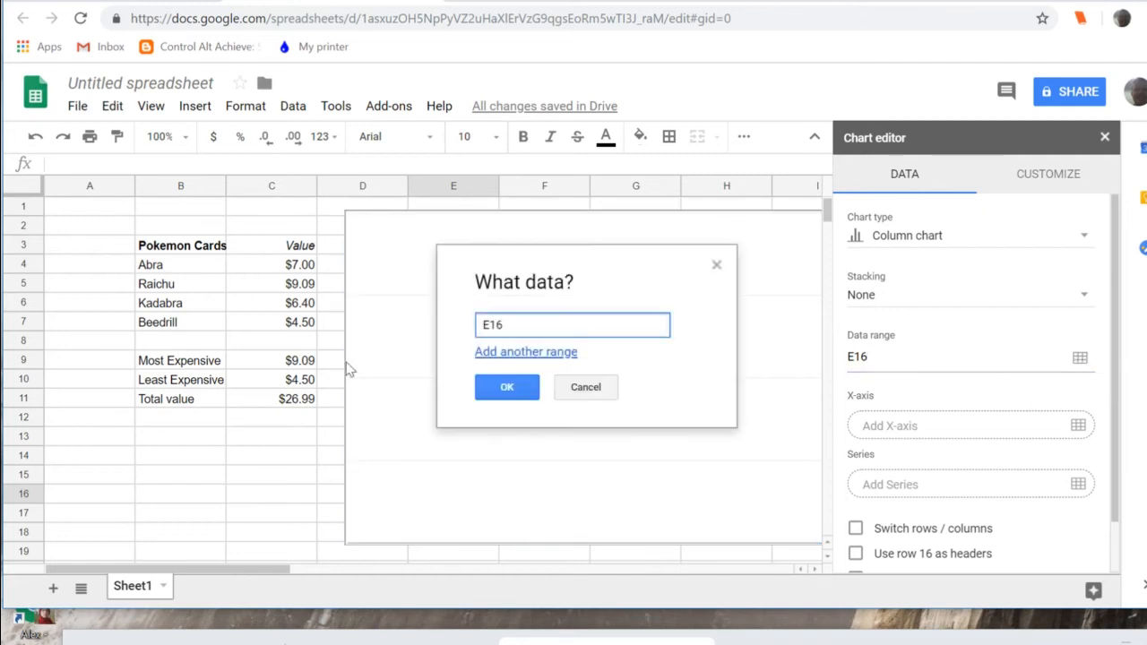
left_click_drag(167, 250, 169, 328)
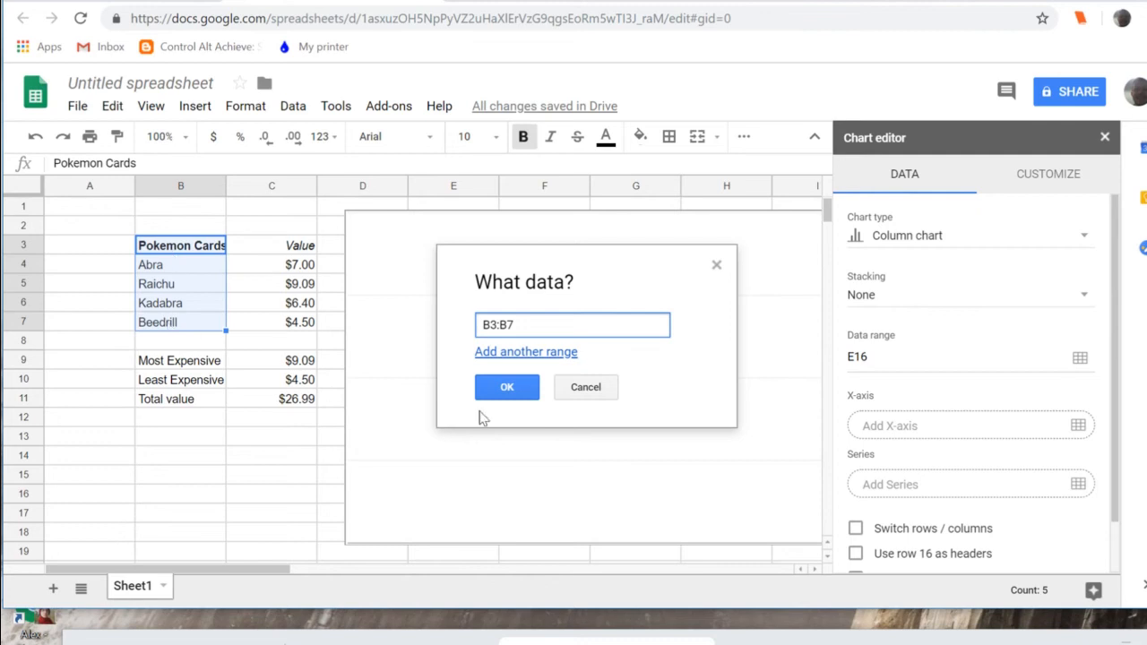
left_click(507, 387)
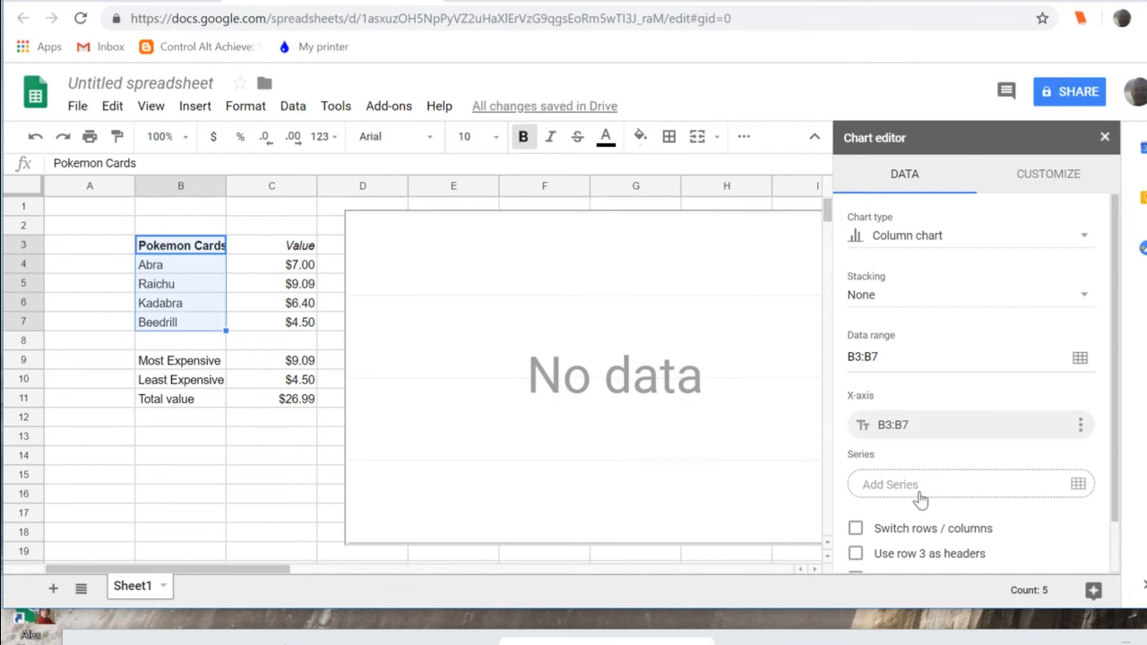
- Add the Value column C3:C7 as the chart's series and close the chart editor
left_click(1078, 485)
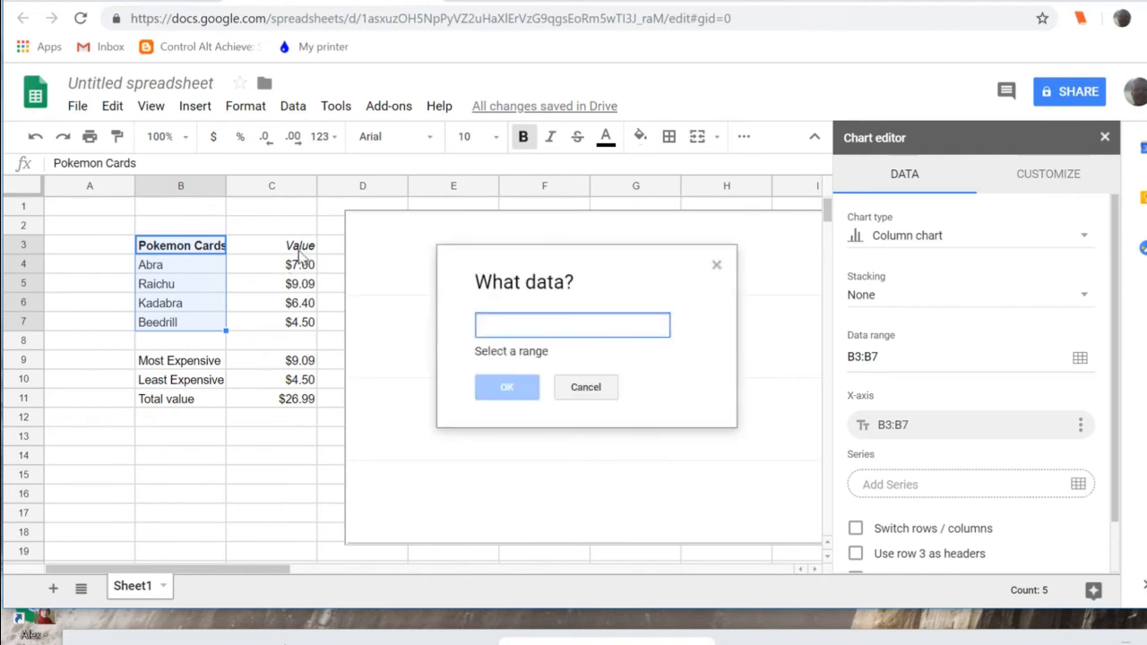
left_click_drag(300, 254, 298, 330)
left_click(504, 370)
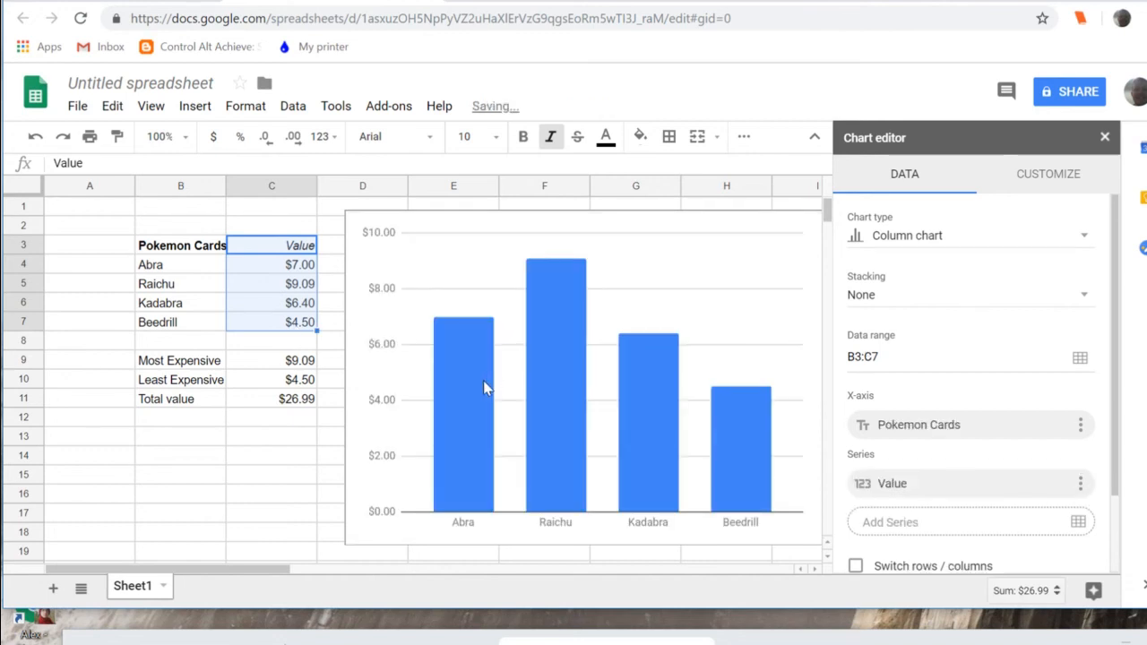
left_click(1106, 140)
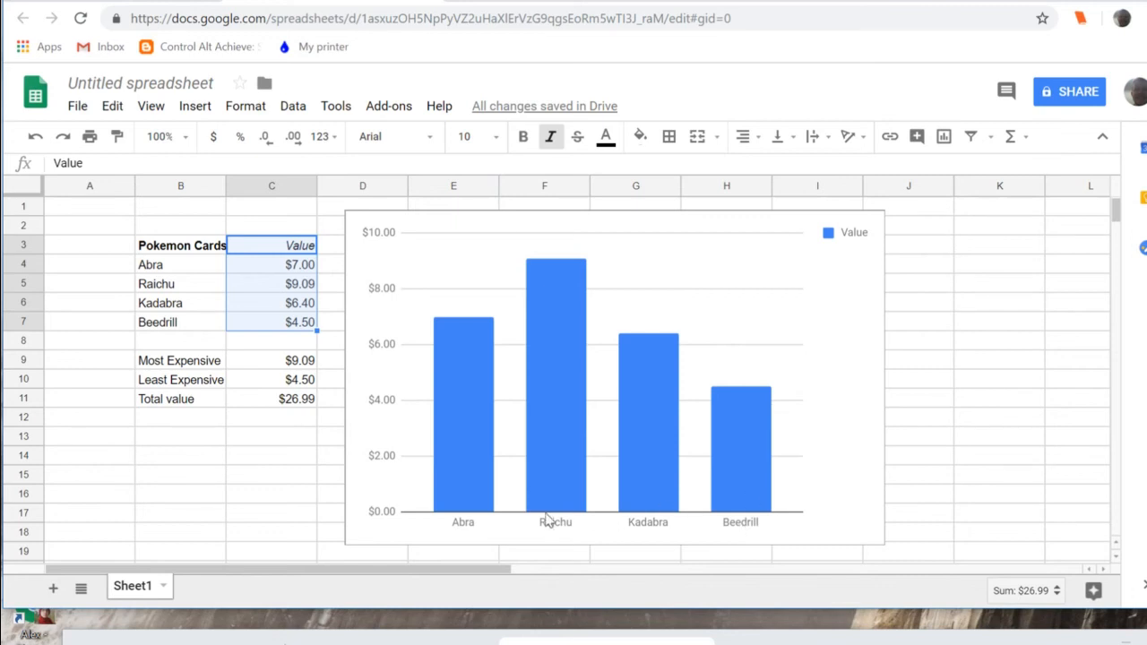
- Reopen the chart for editing and set its chart title to "Pokemon Collection"
left_click(833, 288)
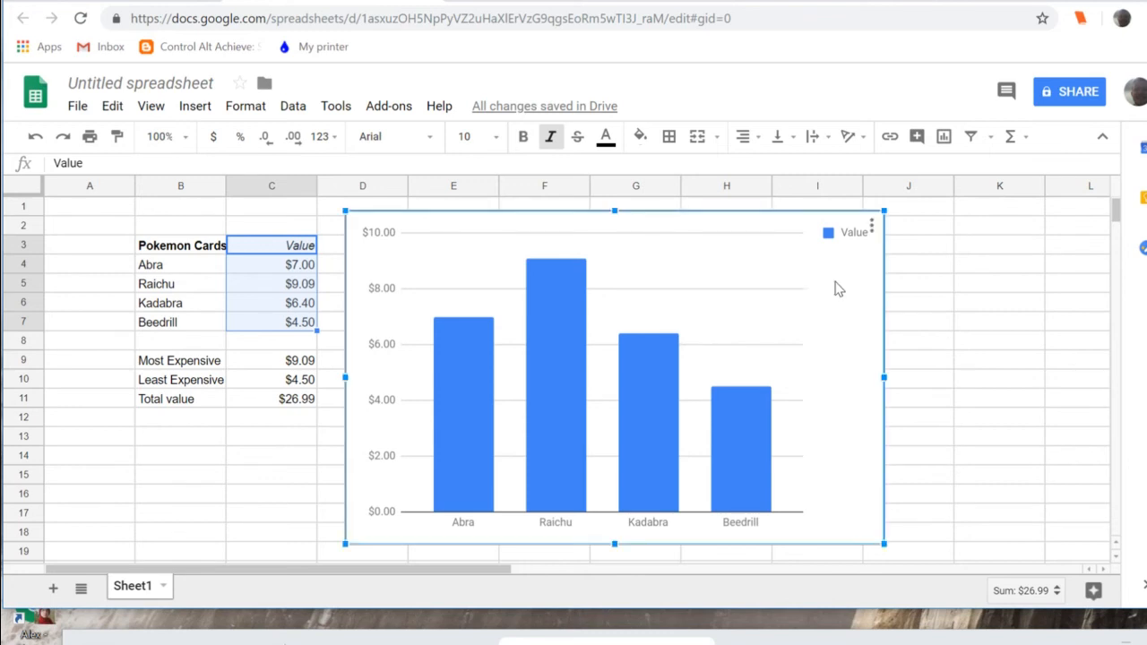
left_click(872, 229)
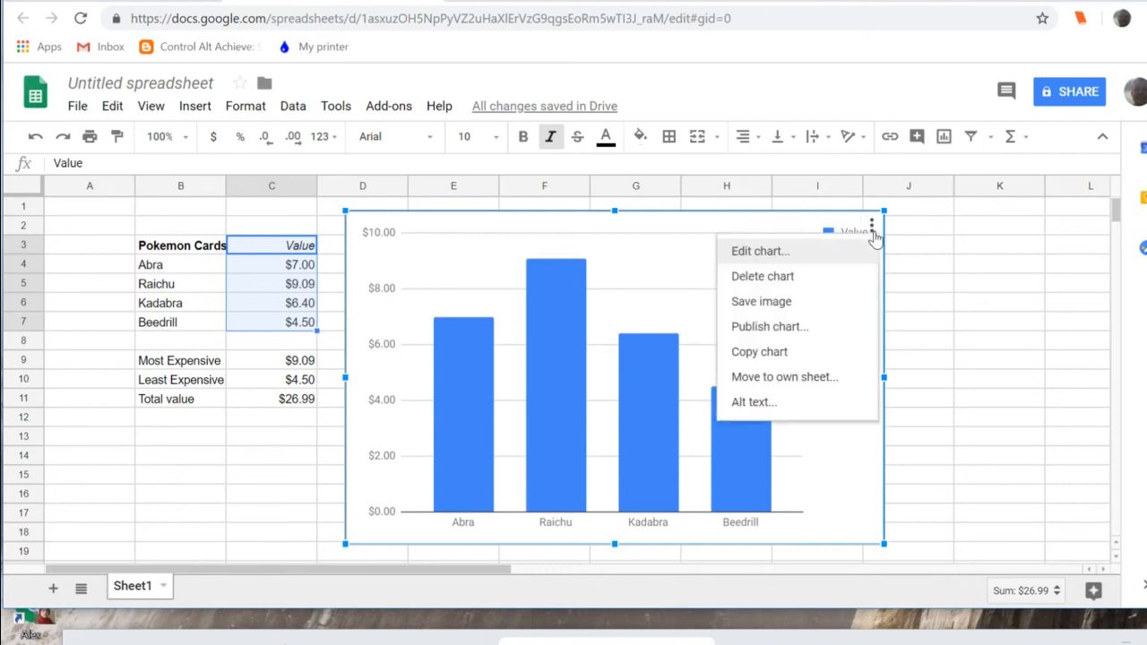
left_click(819, 258)
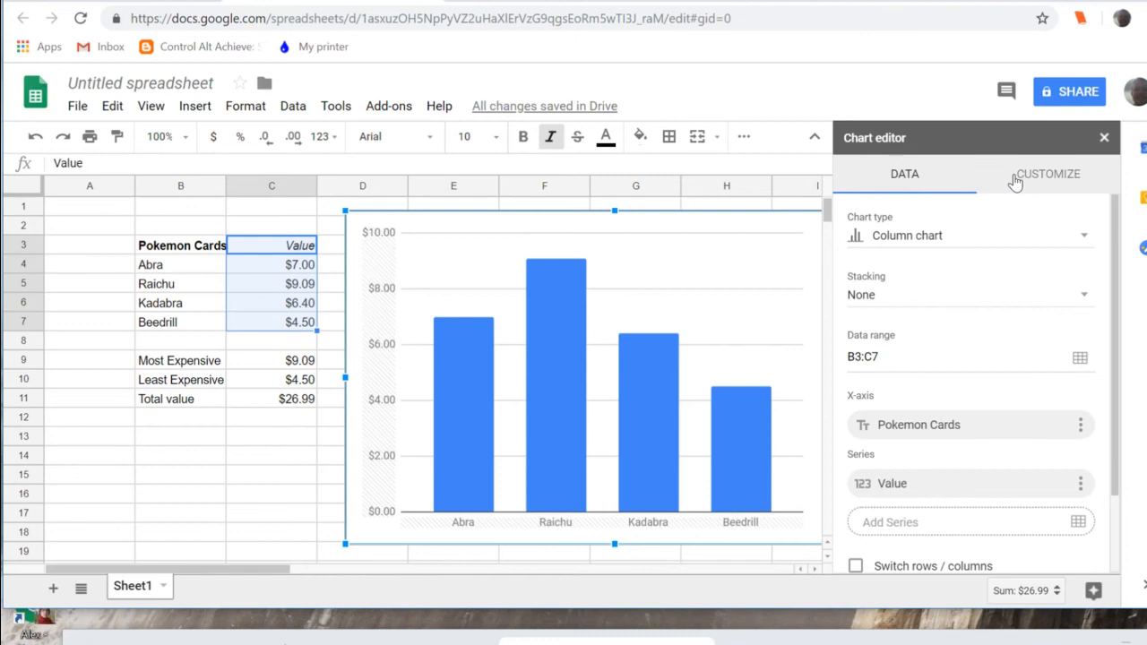
left_click(1016, 179)
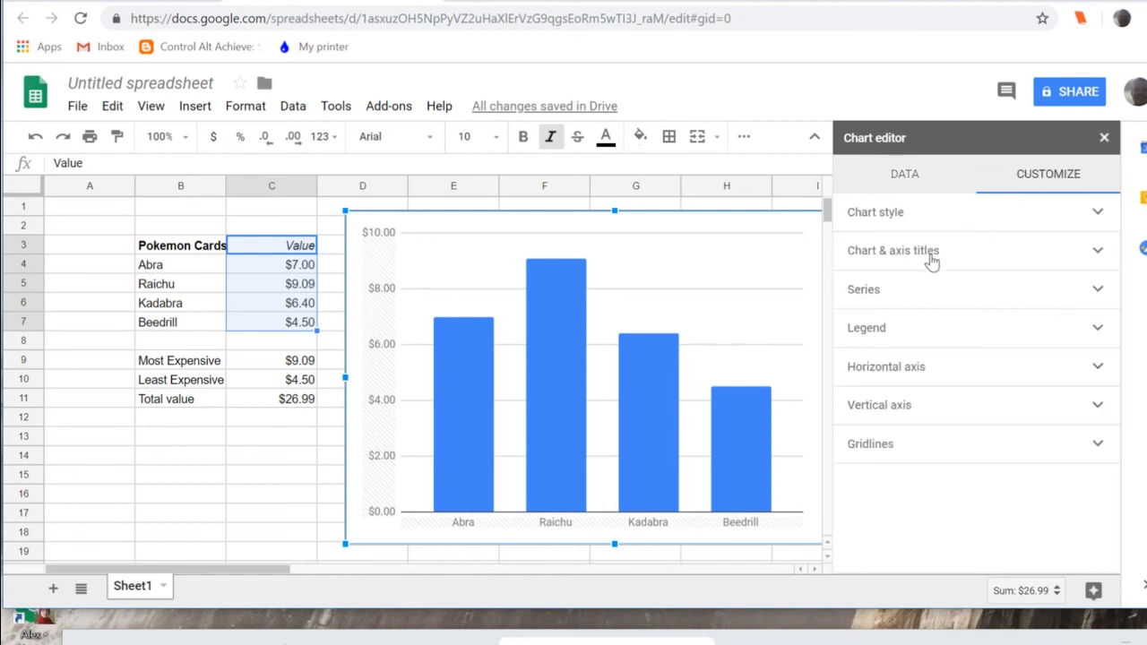
left_click(932, 260)
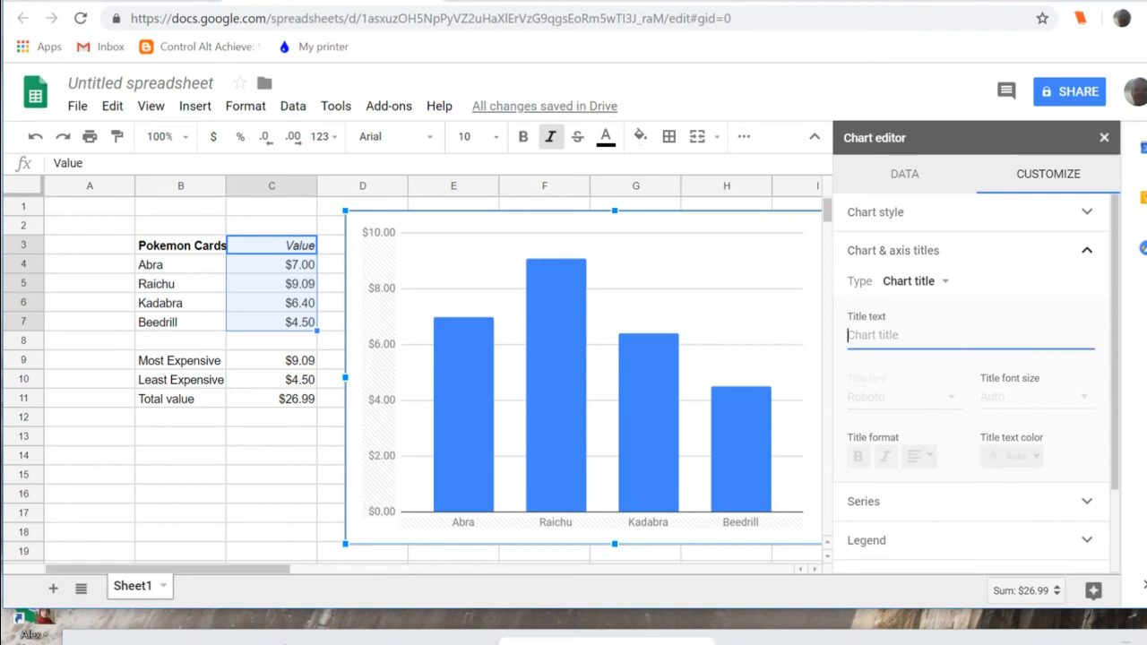
type("Poke")
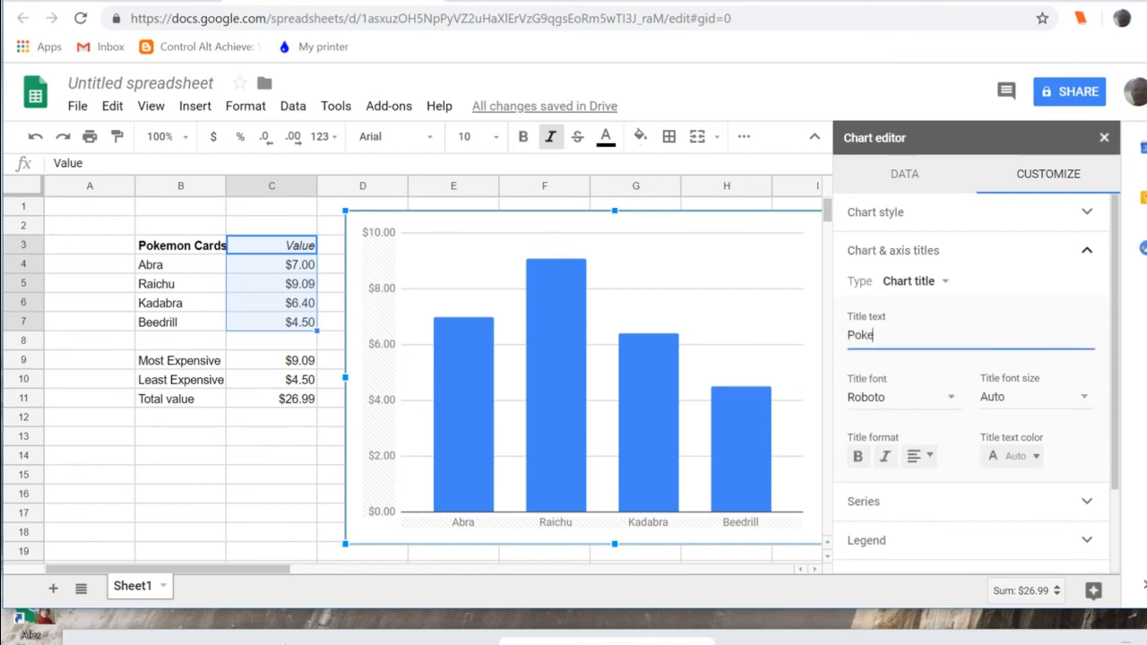
type("mon Collection")
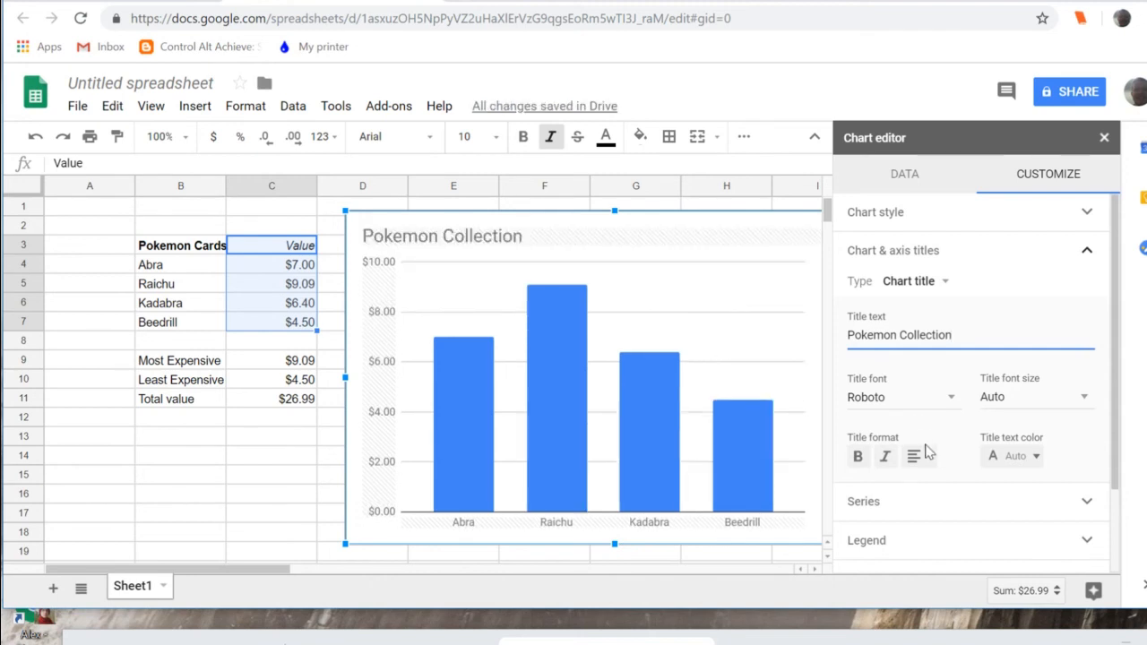
- Center the chart title and leave the chart editor
left_click(923, 462)
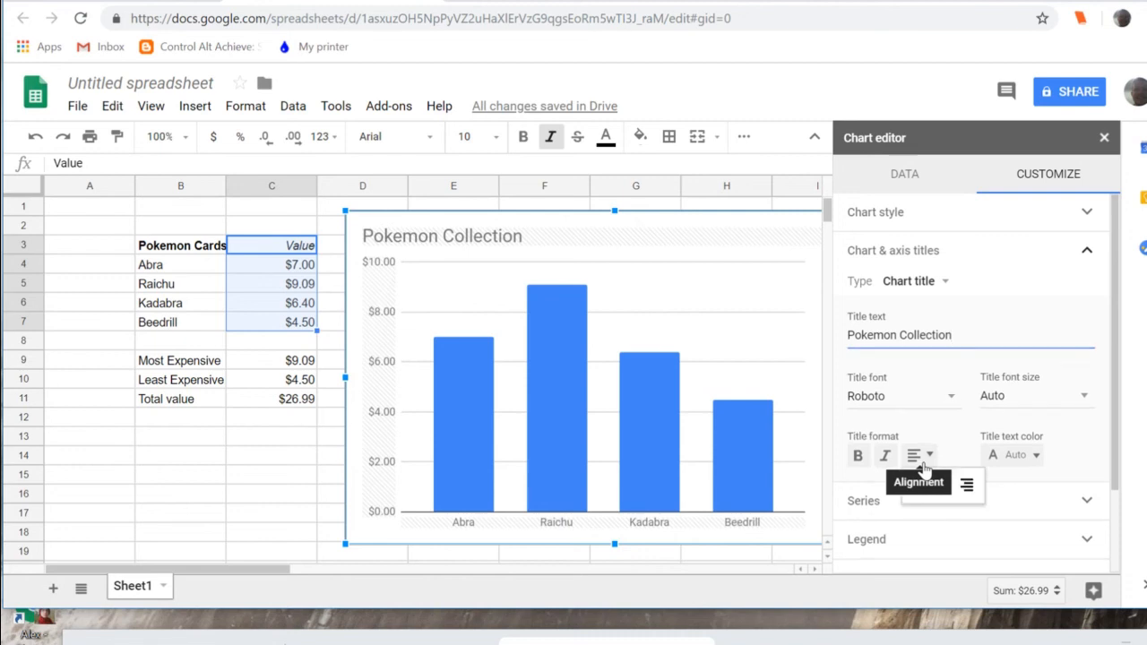
left_click(941, 487)
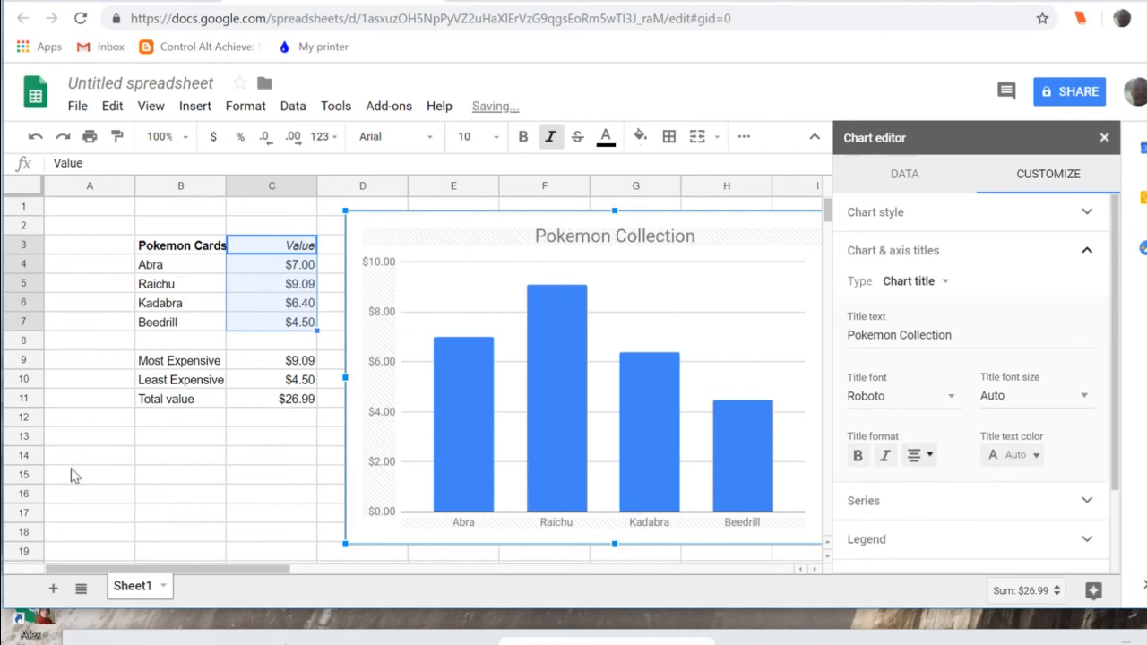
left_click(265, 500)
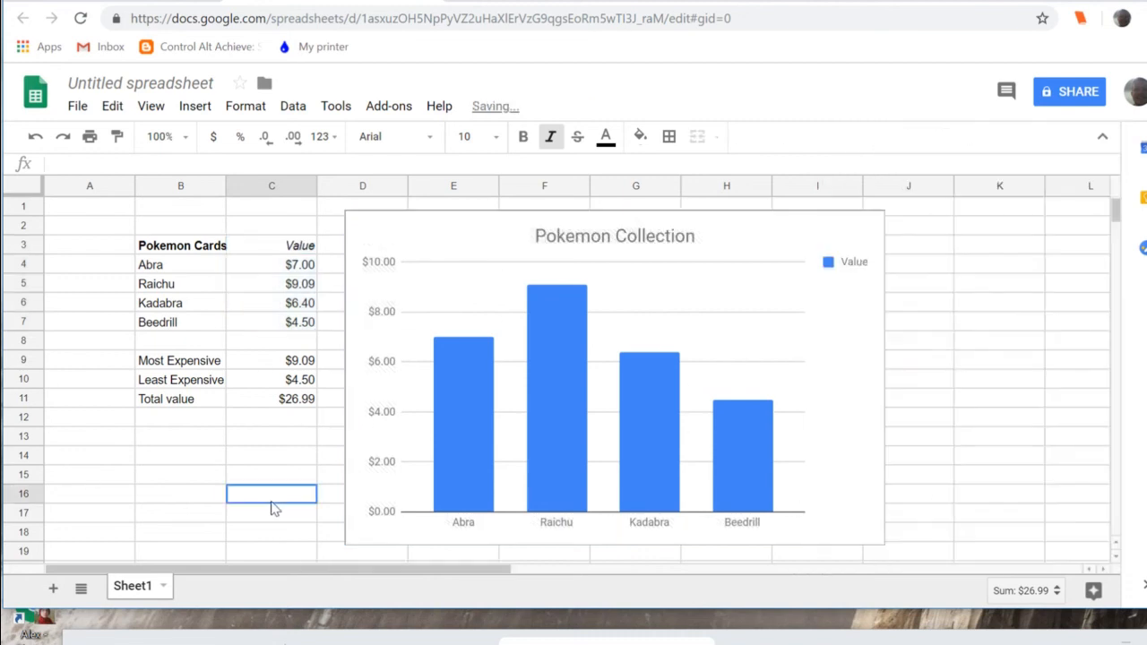
left_click(952, 416)
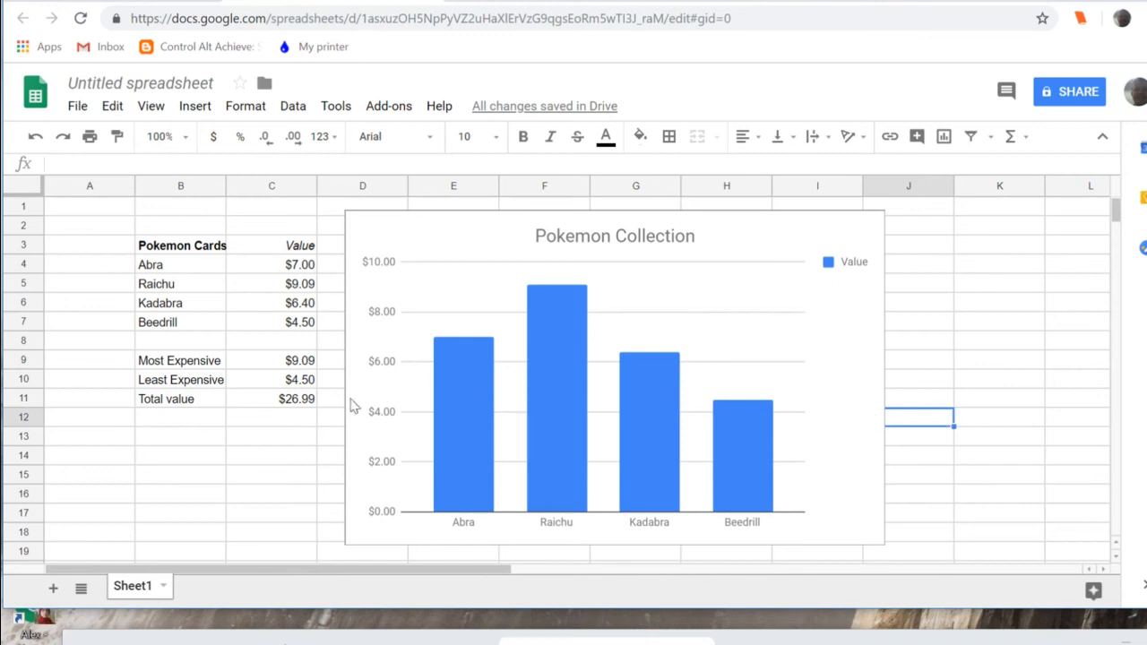
- Add a second sheet to the spreadsheet
left_click(52, 589)
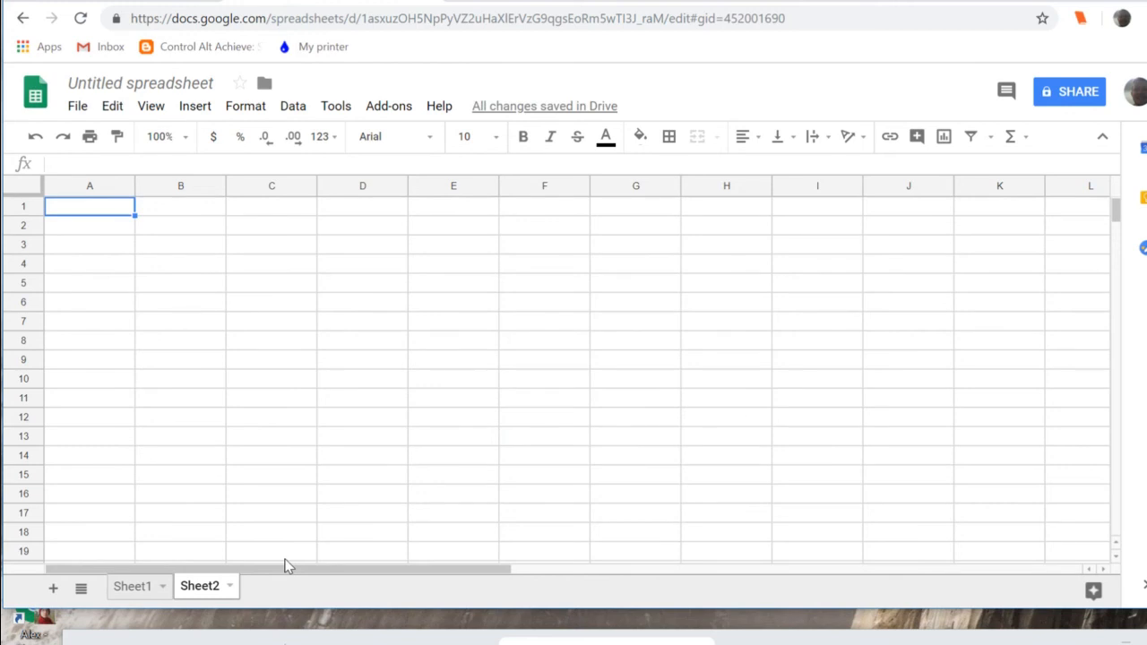
- Enter "Yu gio?" in cell B3 of the second sheet
left_click(130, 590)
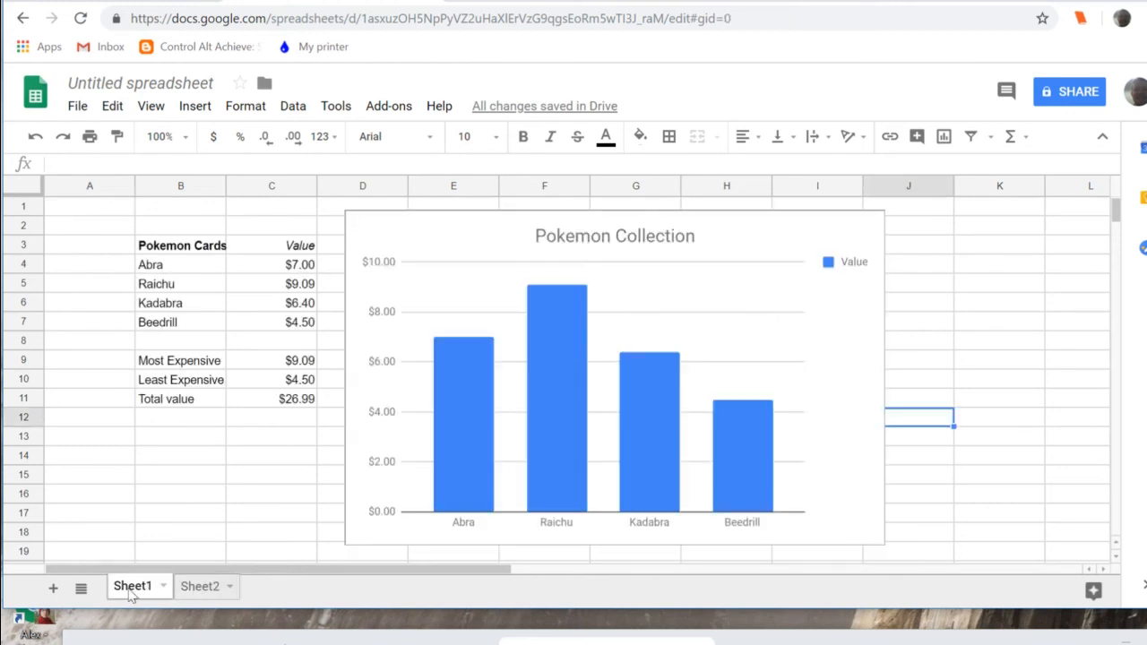
left_click(194, 591)
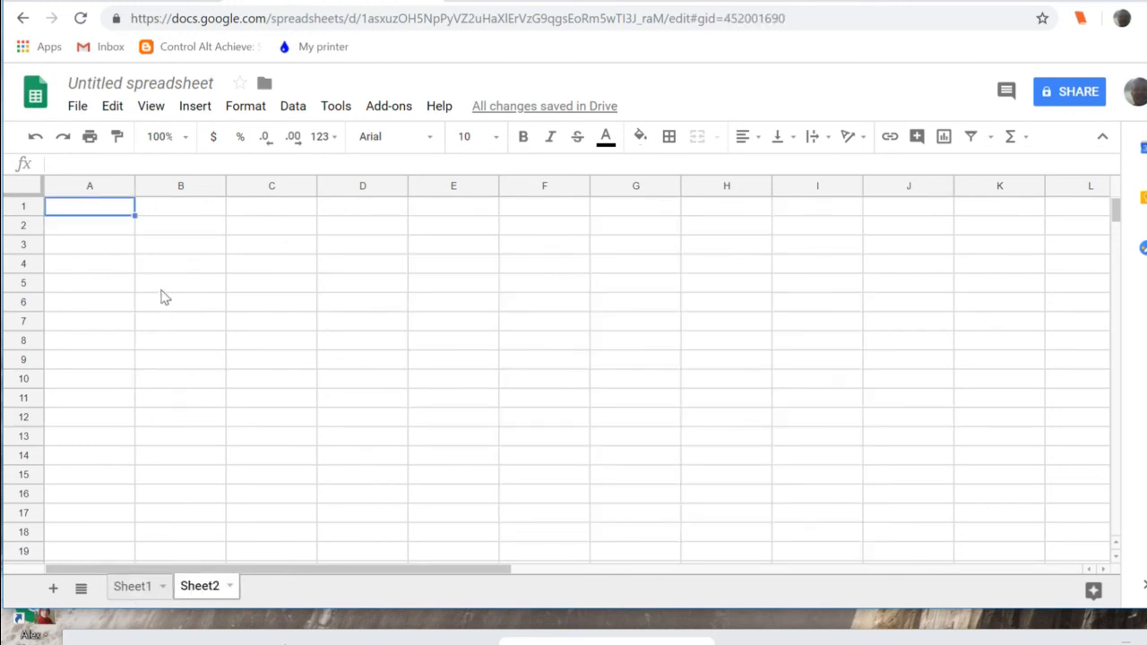
left_click(176, 249)
type("You")
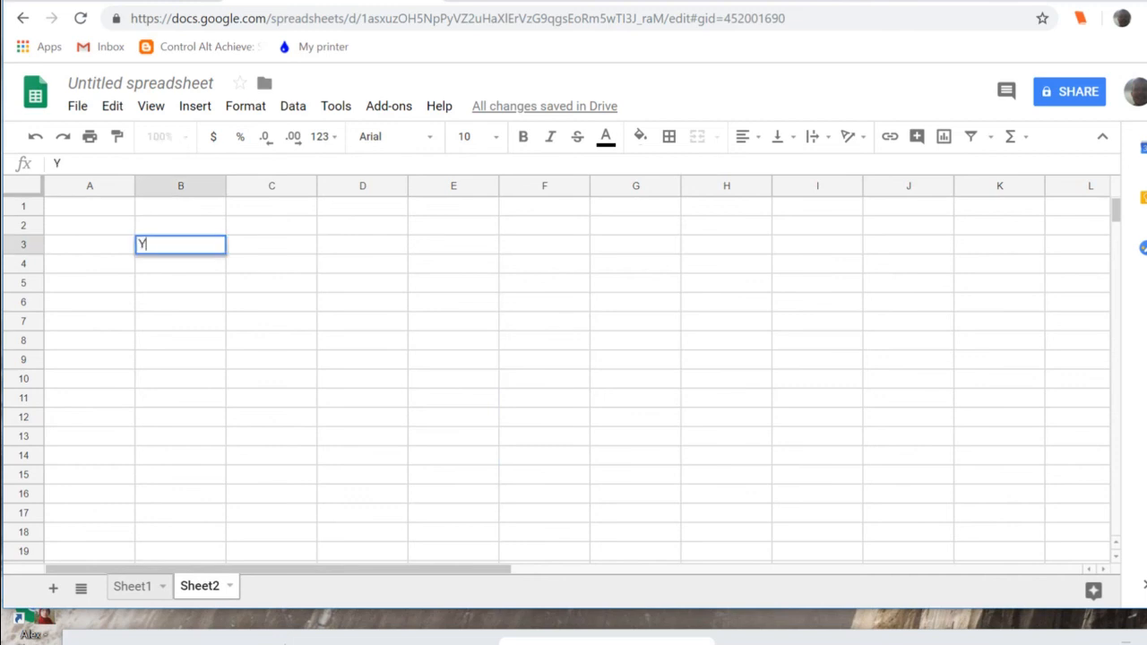
key("BackSpace")
key("BackSpace")
type("u gio")
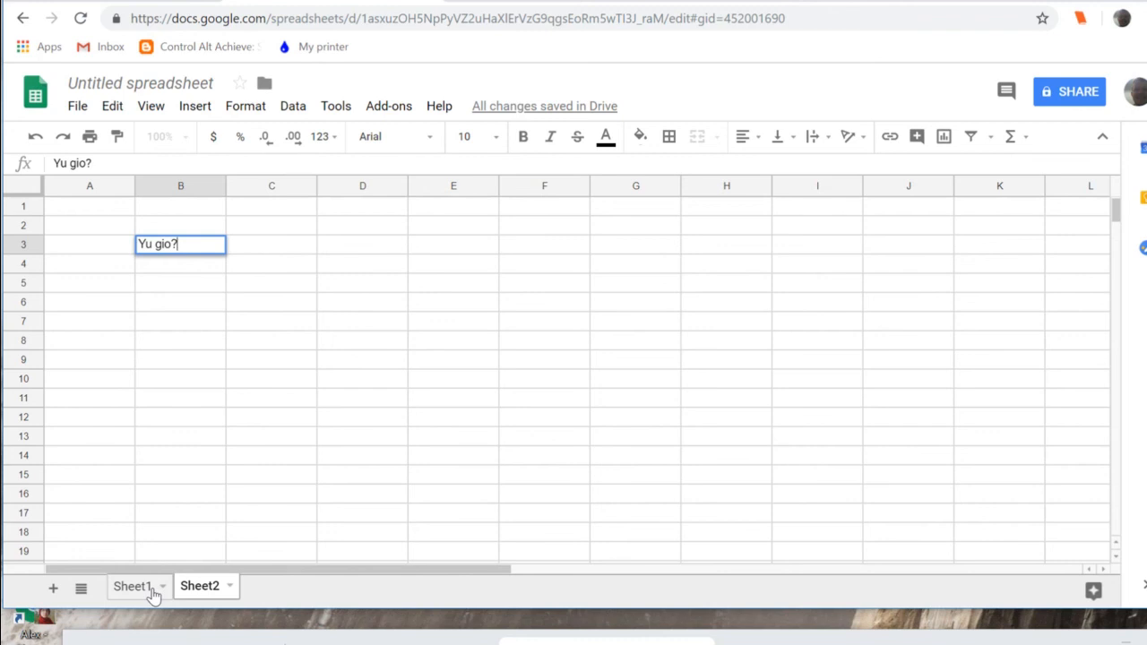
- Rename the second sheet as "Yu Guio?"
double_click(204, 591)
type("^")
key("F11")
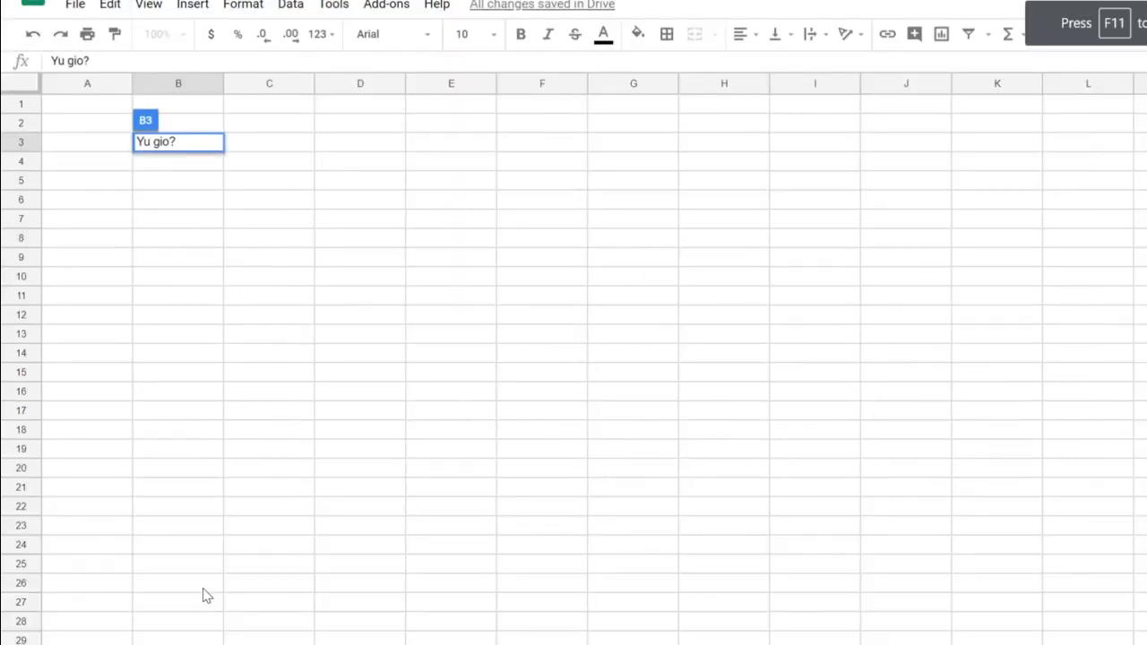
key("F11")
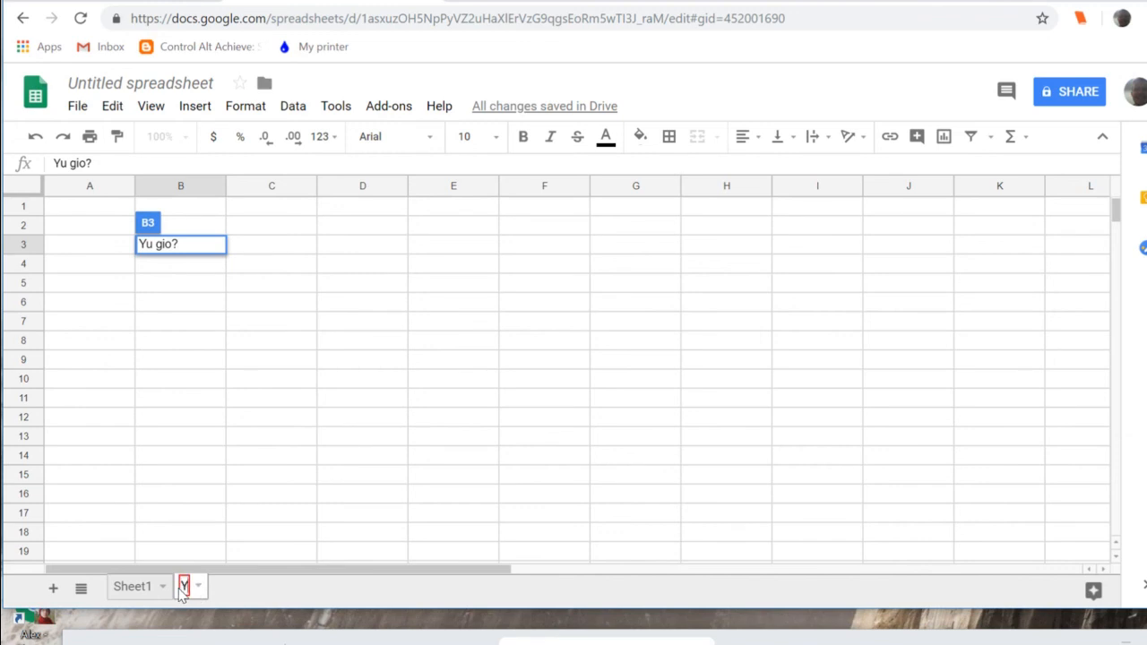
type("Yu Gu")
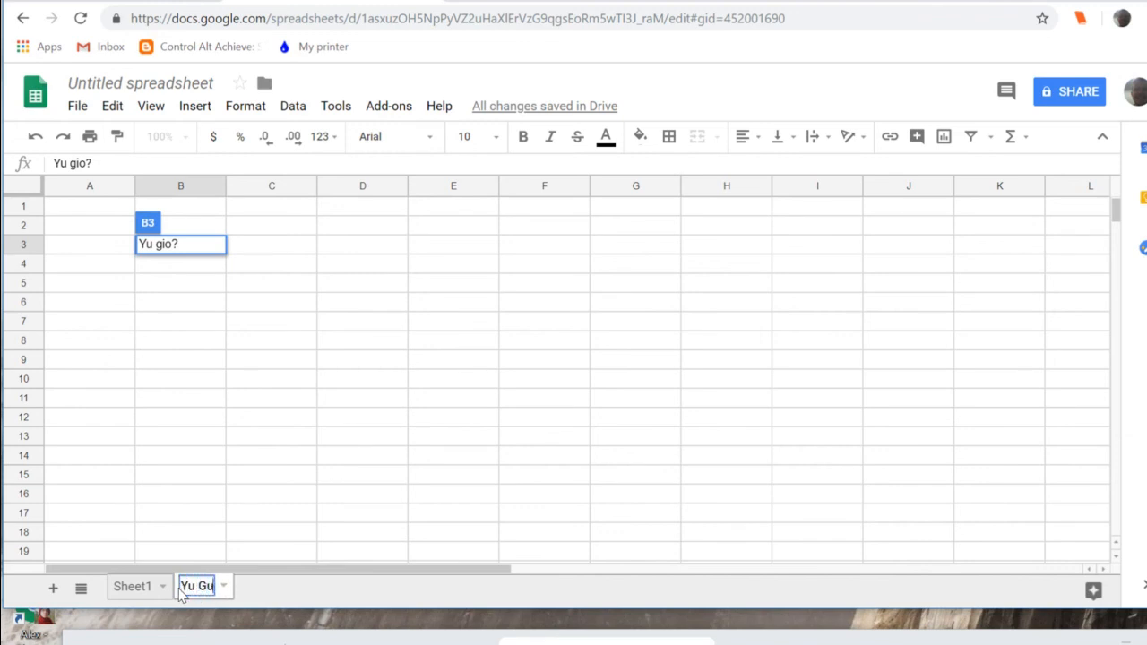
type("io?")
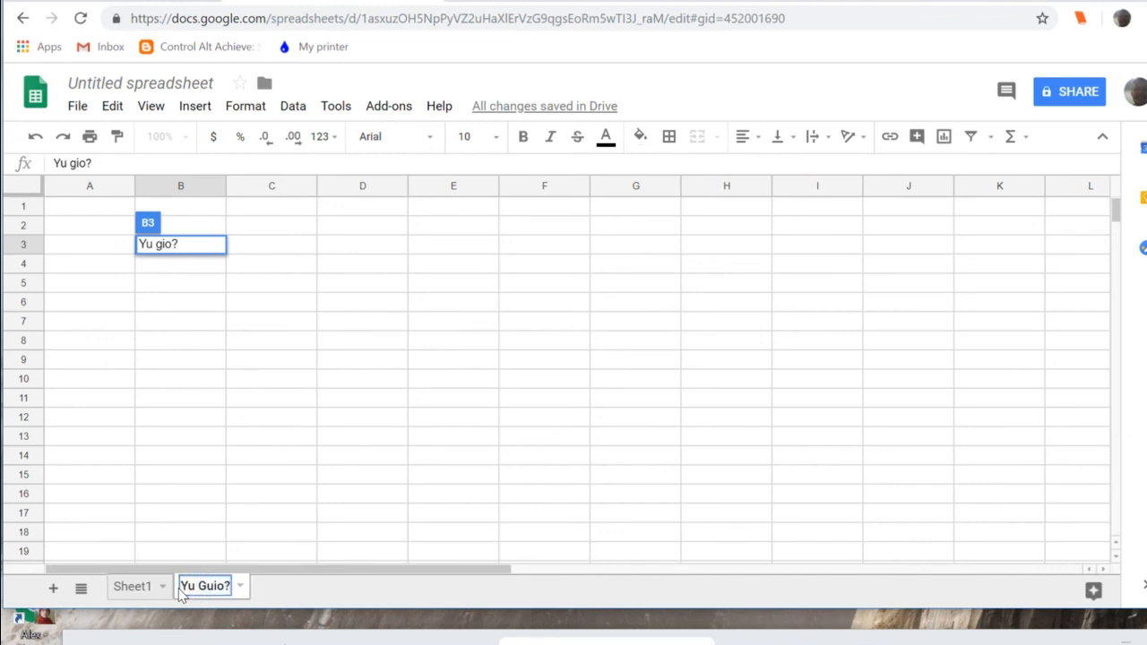
- Rename the first sheet as "Pokemon" and view both sheets in turn, ending on the Pokemon sheet
left_click(136, 588)
double_click(132, 588)
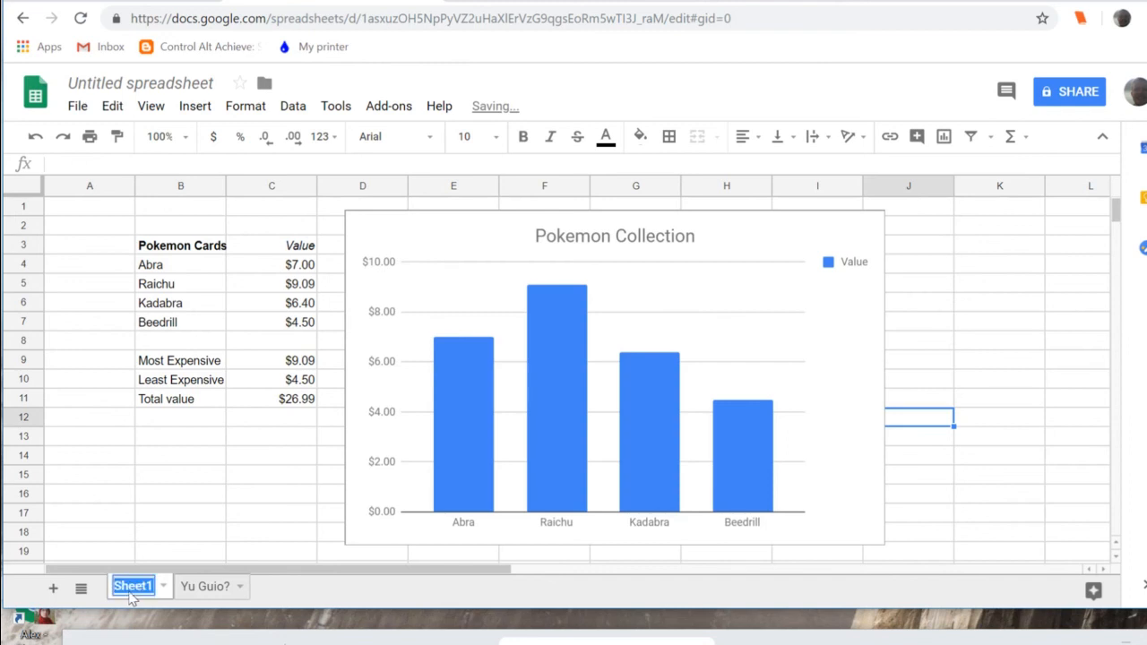
type("Pokemon")
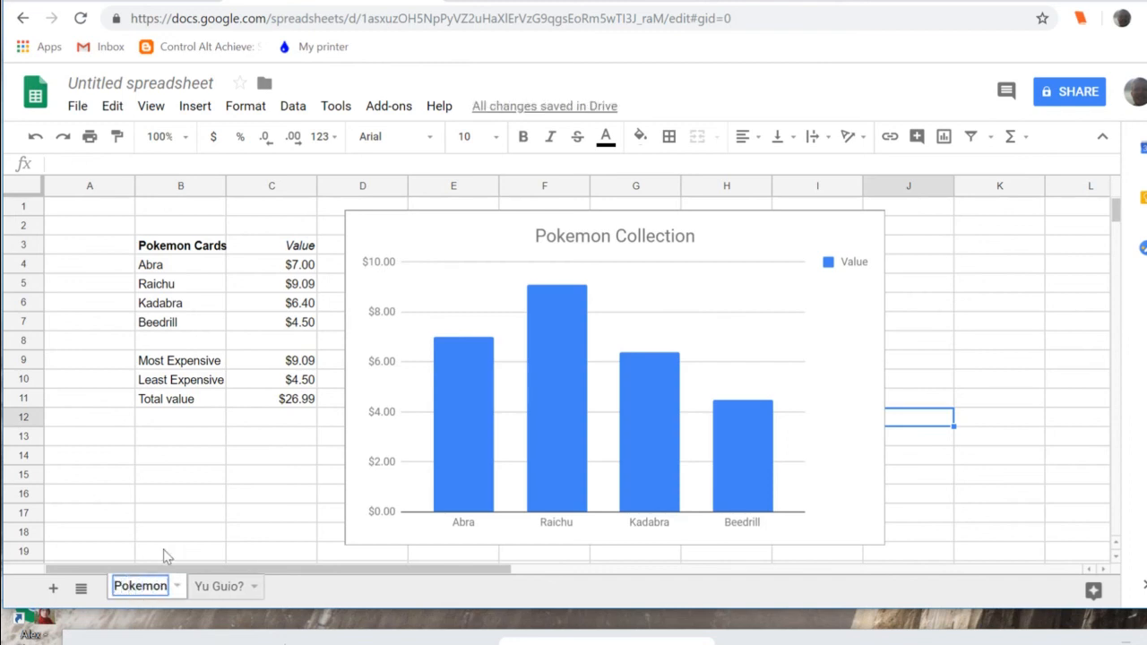
left_click(209, 478)
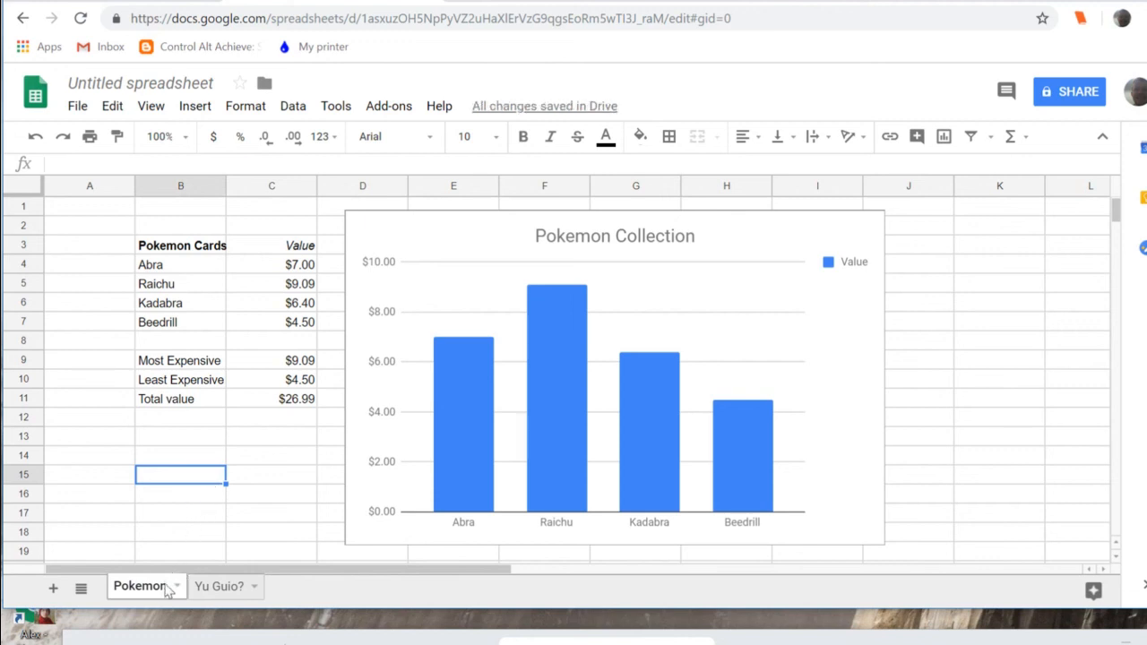
left_click(225, 592)
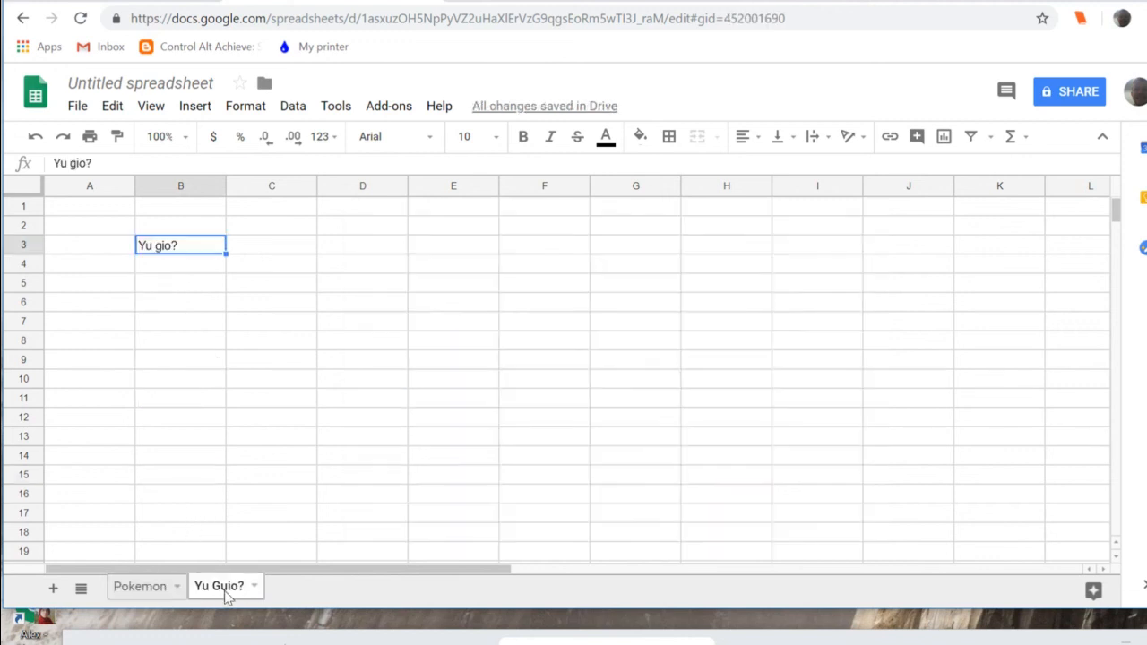
left_click(141, 588)
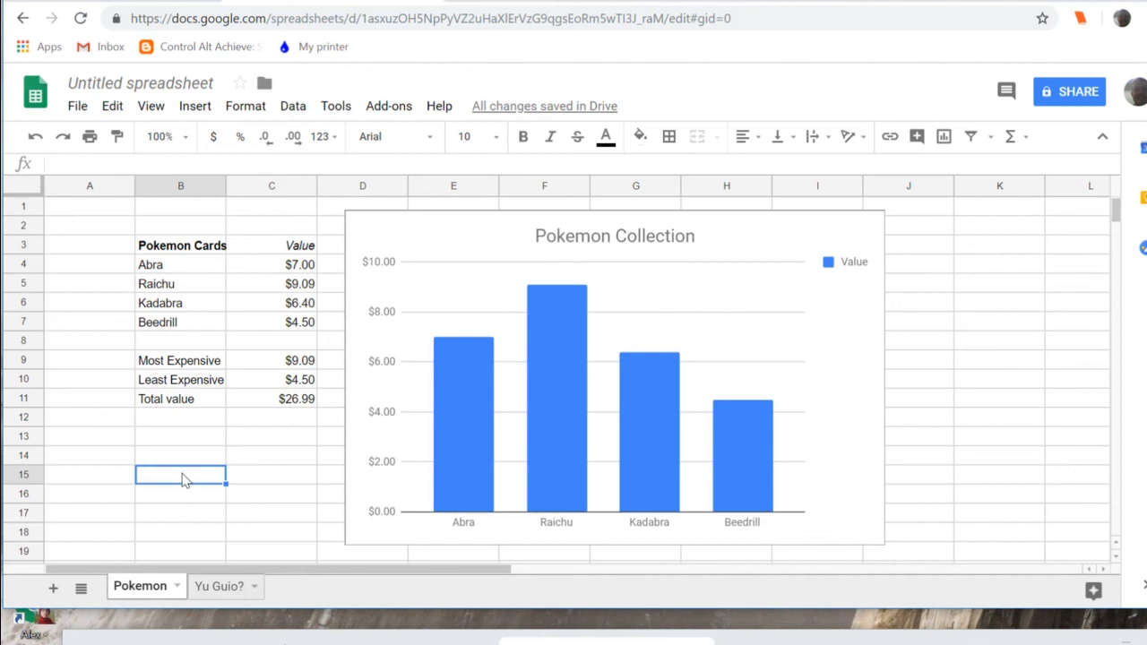
- Select the Beedrill cell B7 and copy the web address of the Beedrill card page on collectorscache.com
left_click(161, 331)
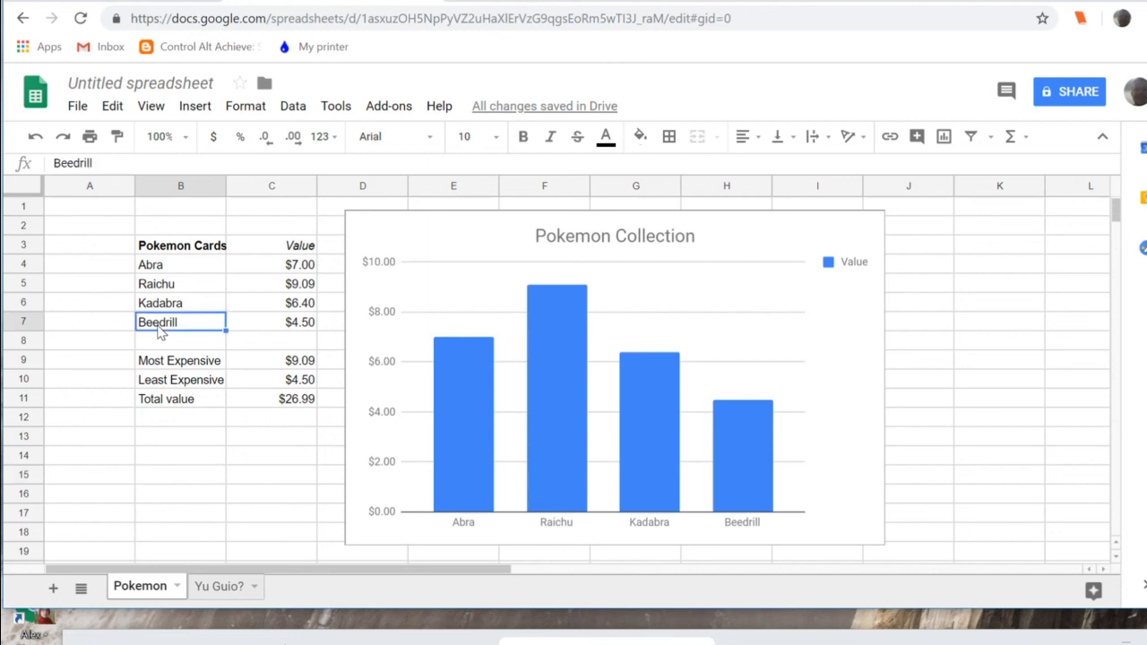
left_click(197, 109)
left_click(220, 459)
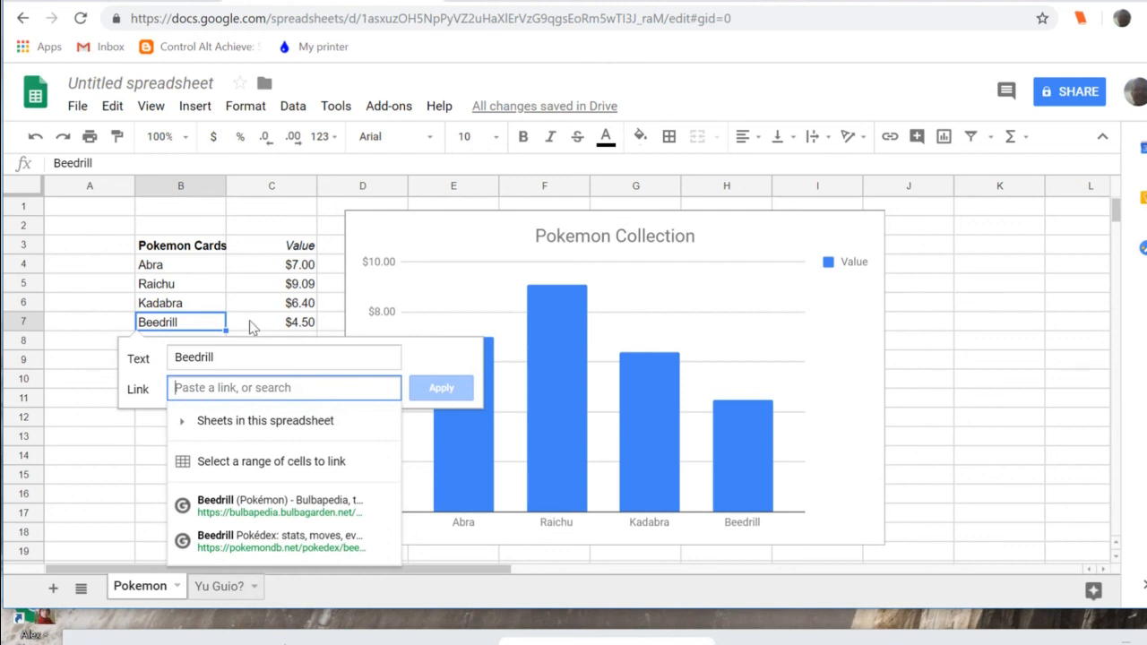
left_click(504, 1)
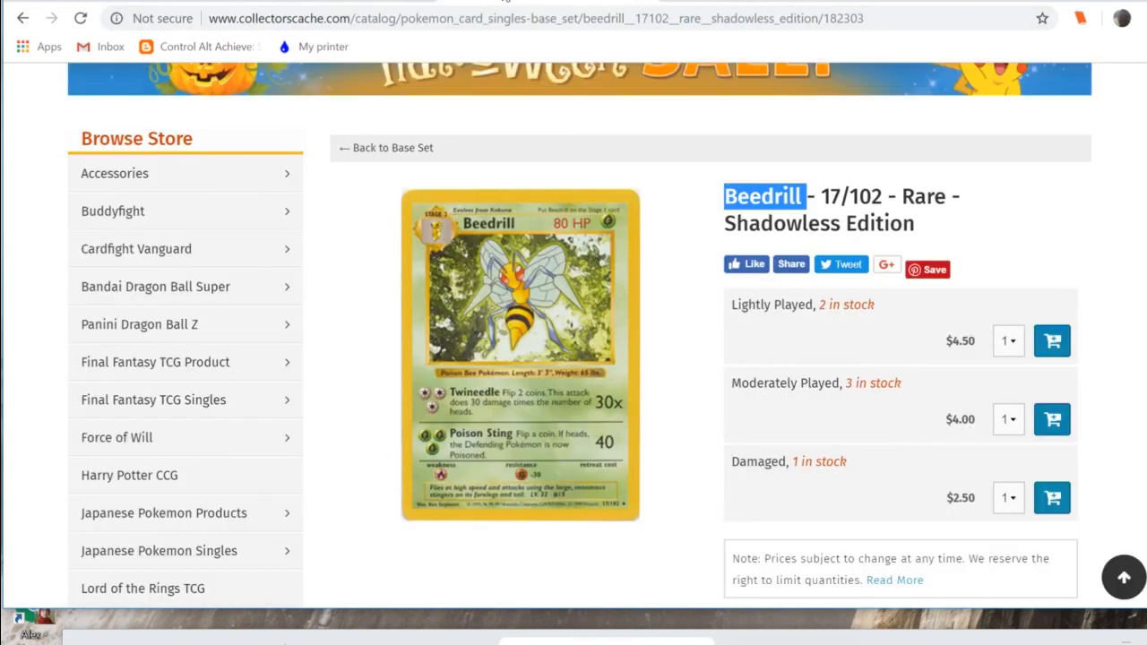
left_click(488, 18)
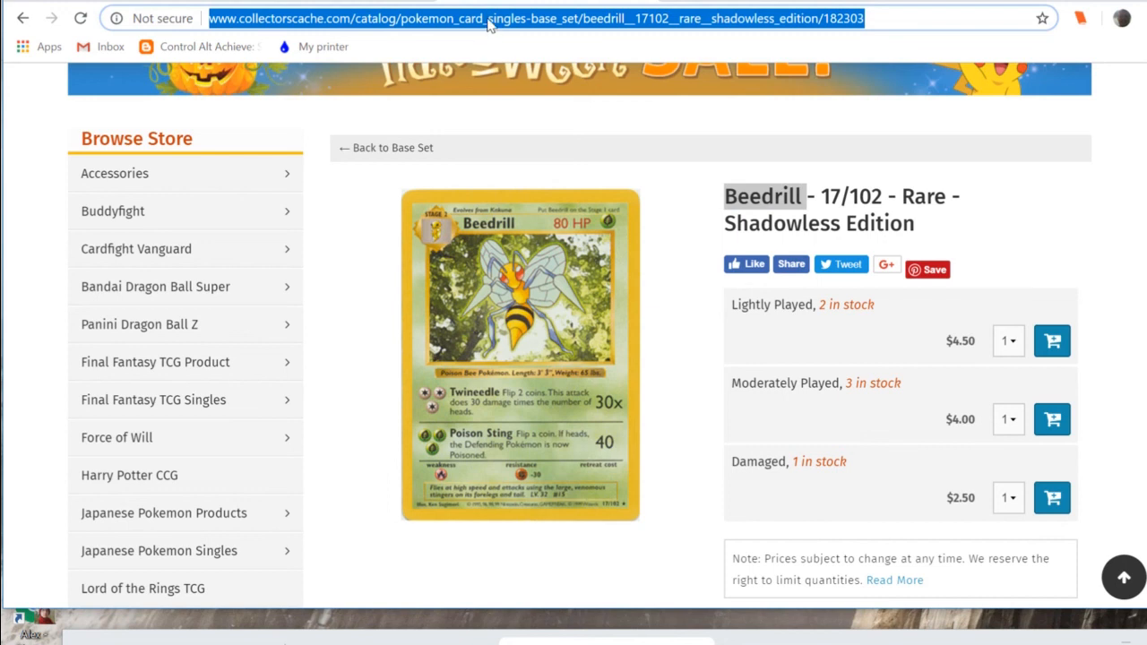
right_click(489, 25)
left_click(541, 121)
left_click(334, 1)
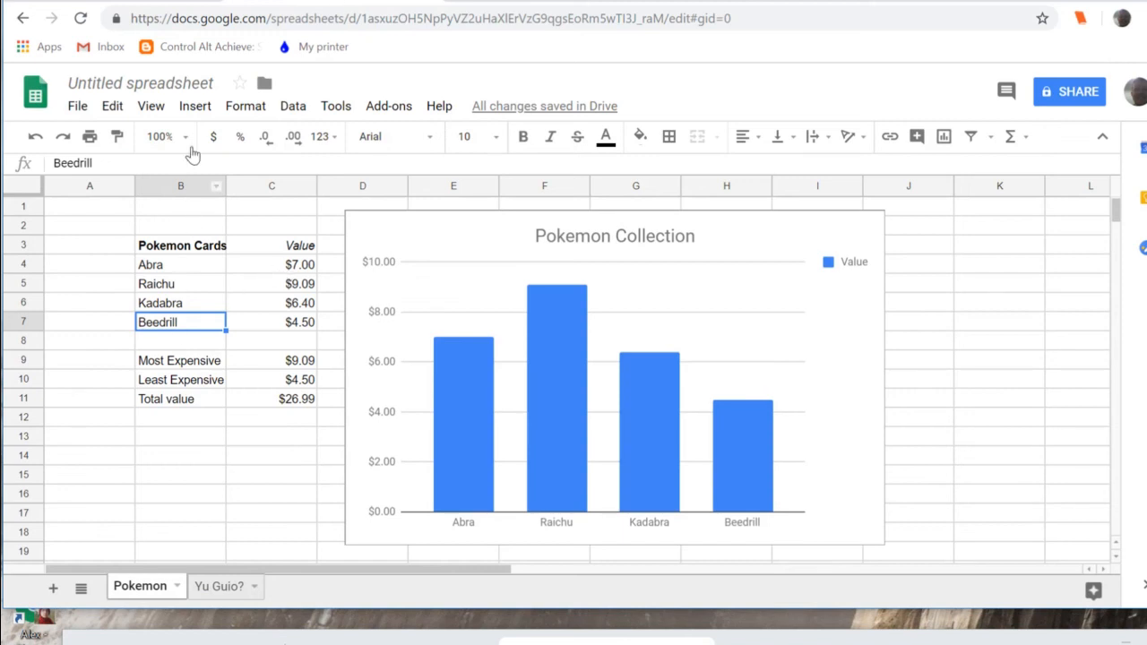
- Insert a link from the Beedrill cell B7 to the copied card page address
left_click(195, 106)
left_click(205, 460)
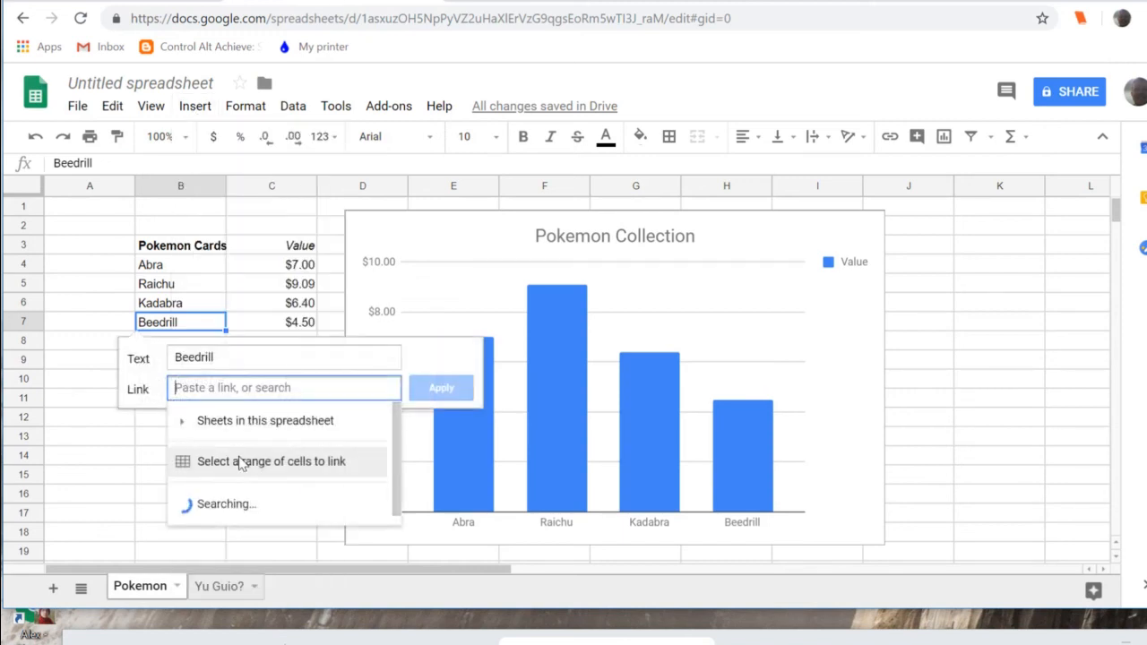
right_click(249, 394)
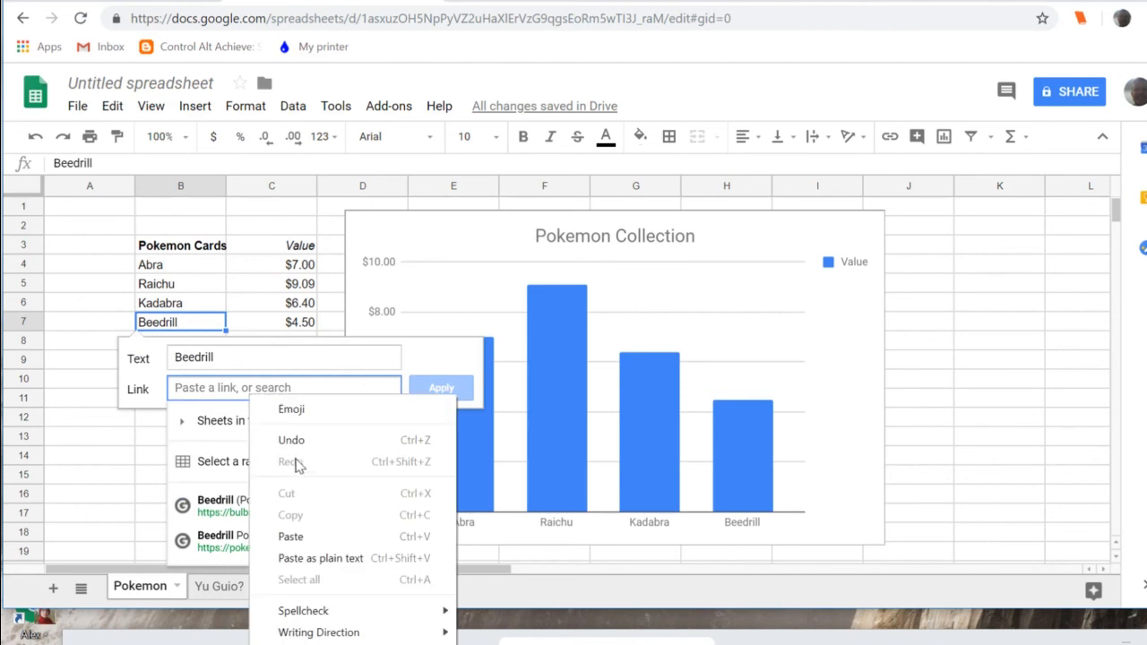
left_click(296, 537)
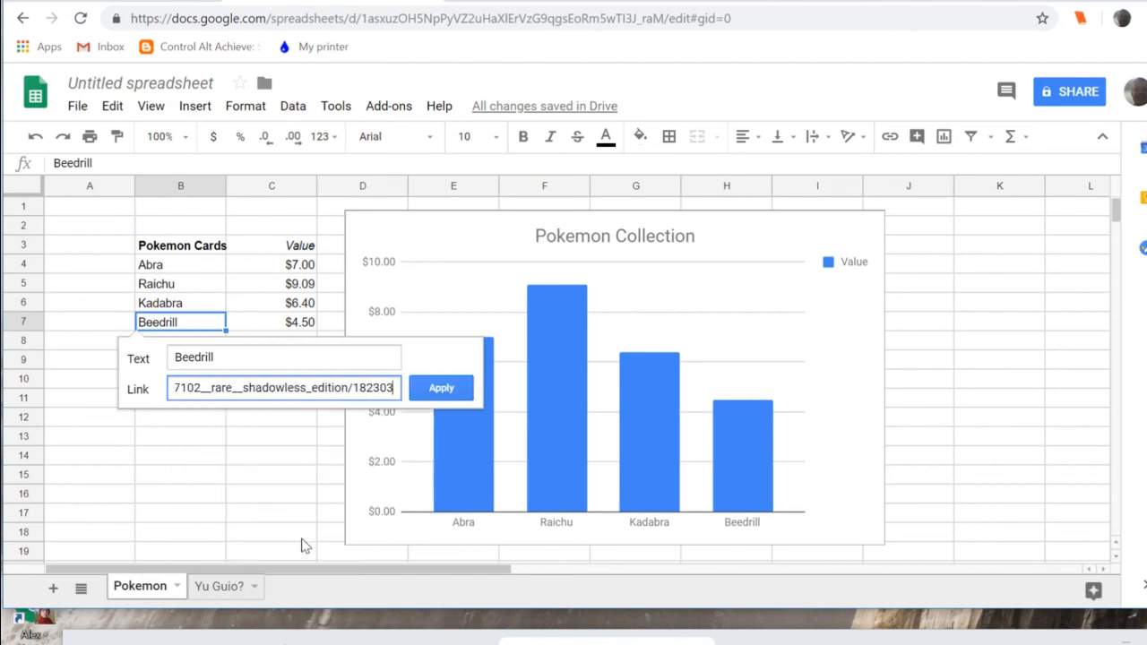
left_click(428, 396)
left_click(201, 516)
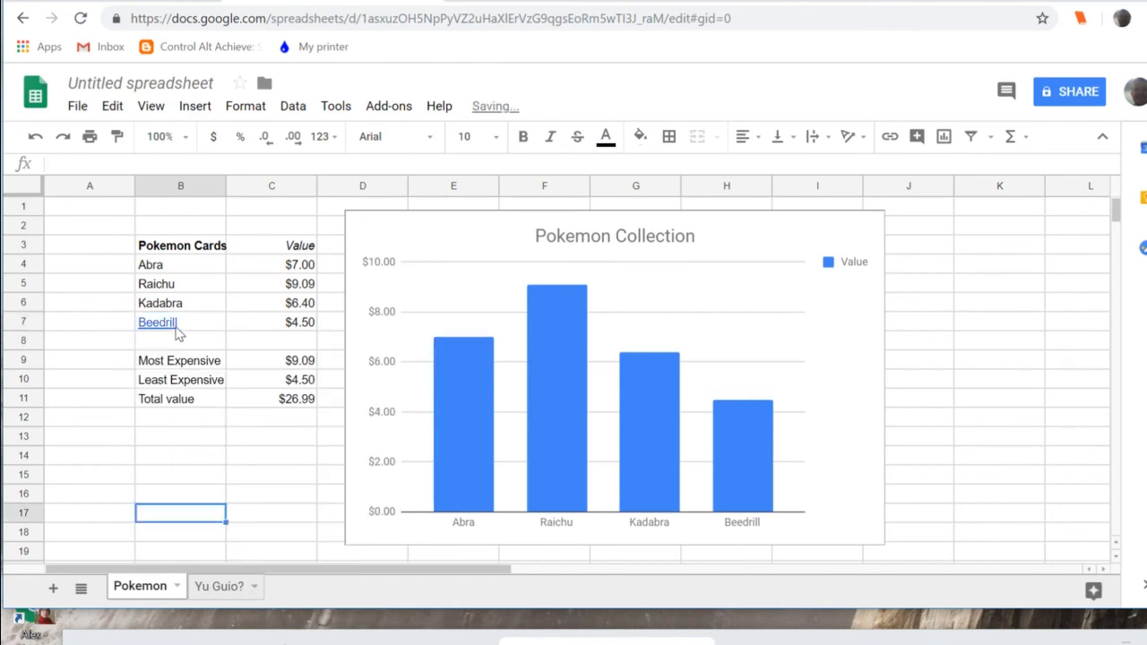
- Test the Beedrill link in cell B7 and switch to the lesson outline in Google Docs
left_click(179, 328)
left_click(205, 300)
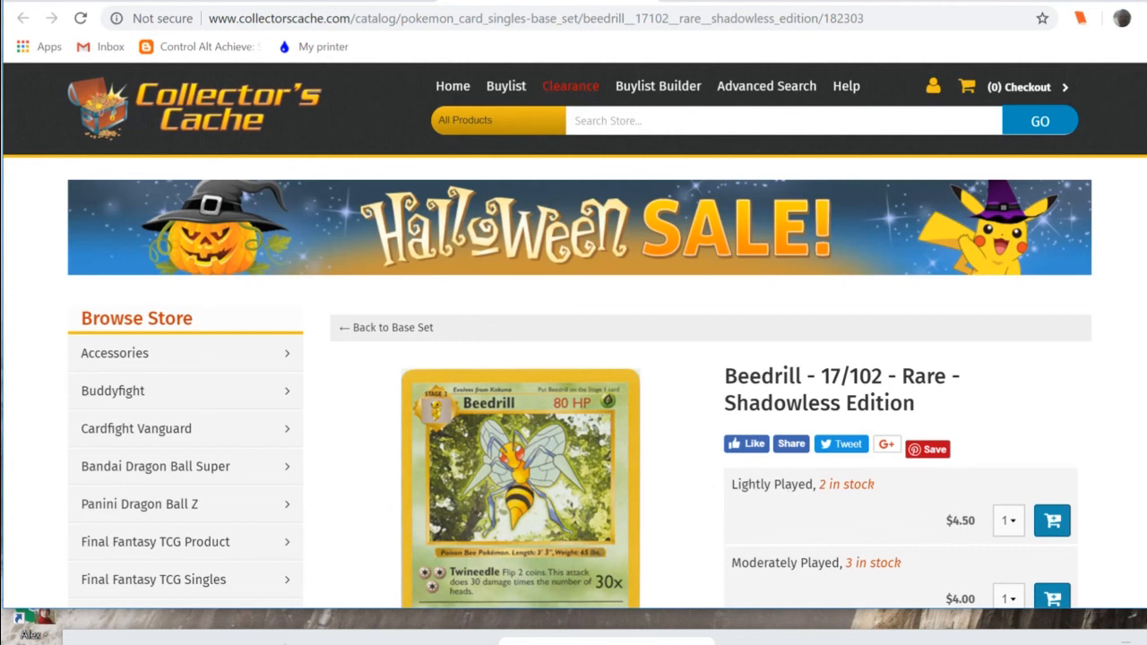
left_click(366, 3)
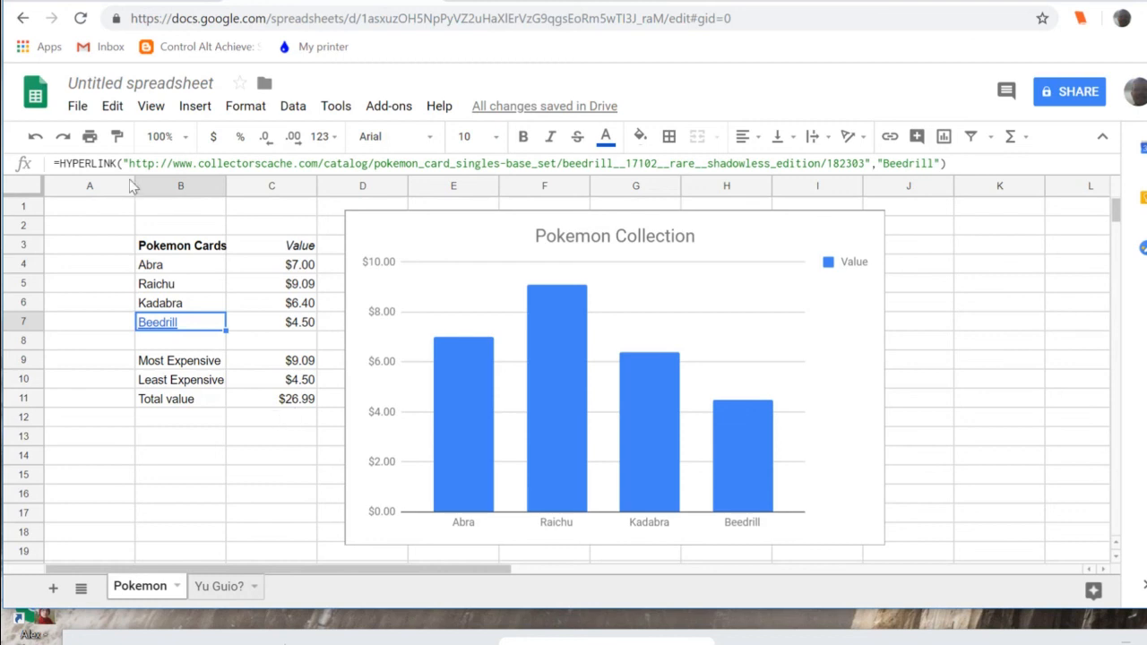
left_click(103, 5)
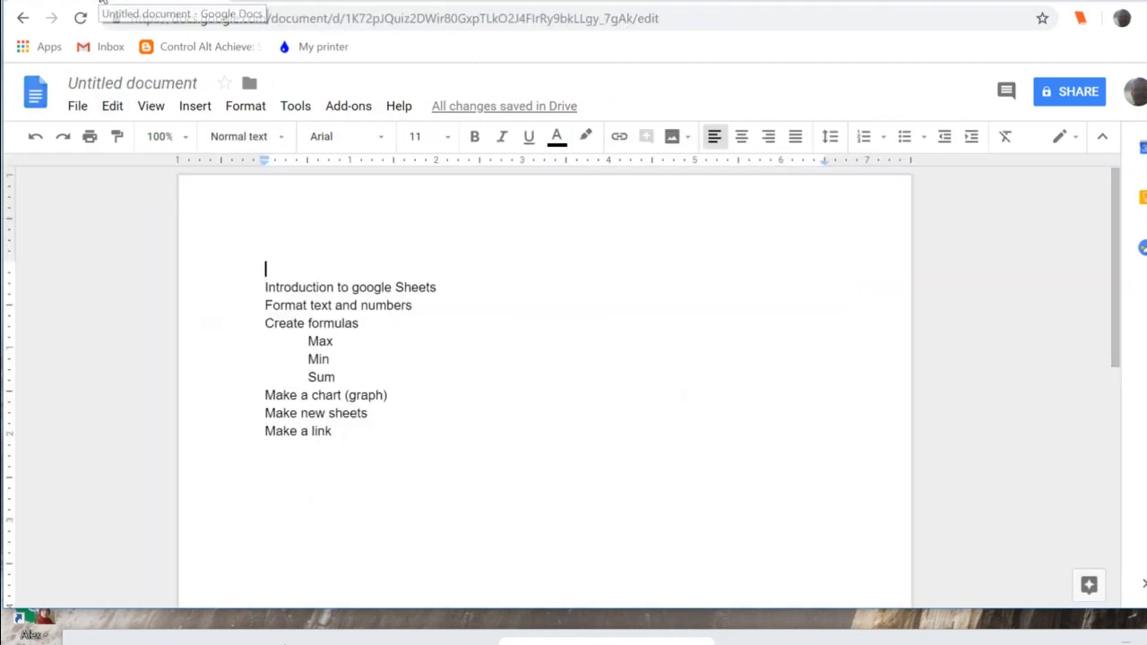